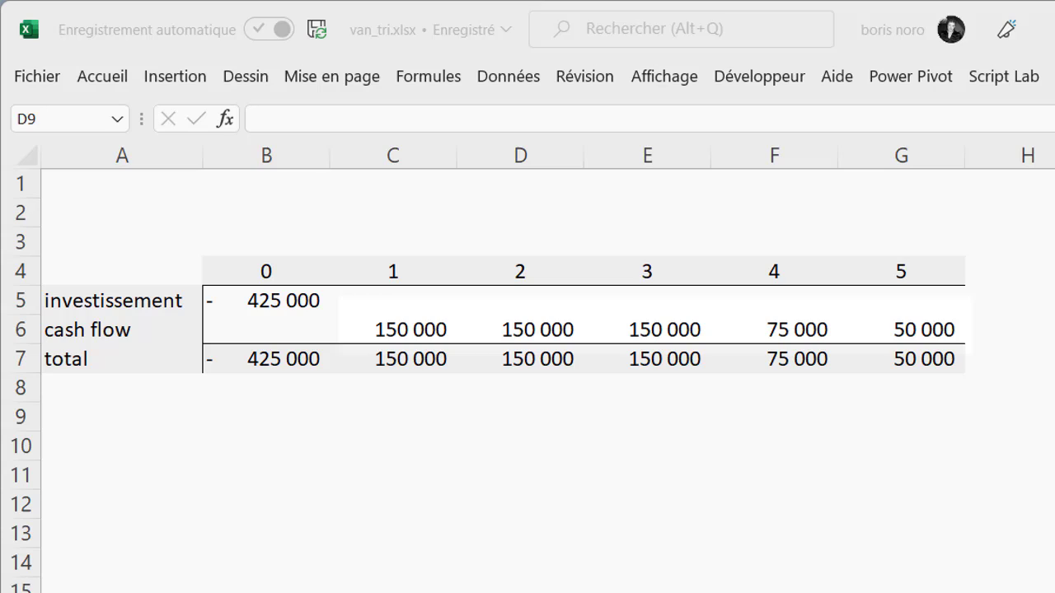
Check the SOMME formula behind the year-0 total in B7 and highlight the yearly totals row.
click(262, 402)
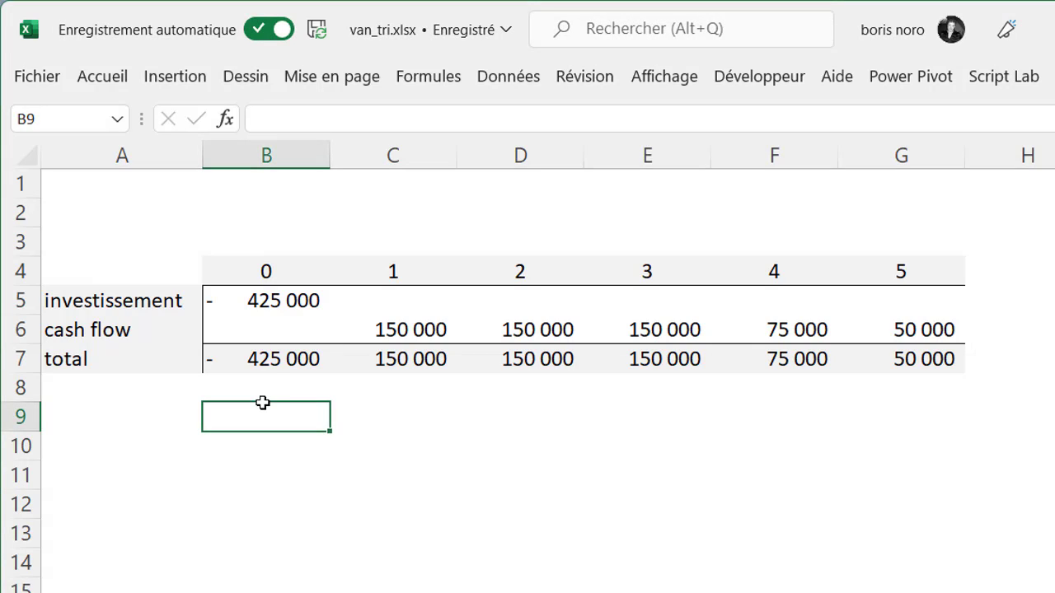
click(266, 363)
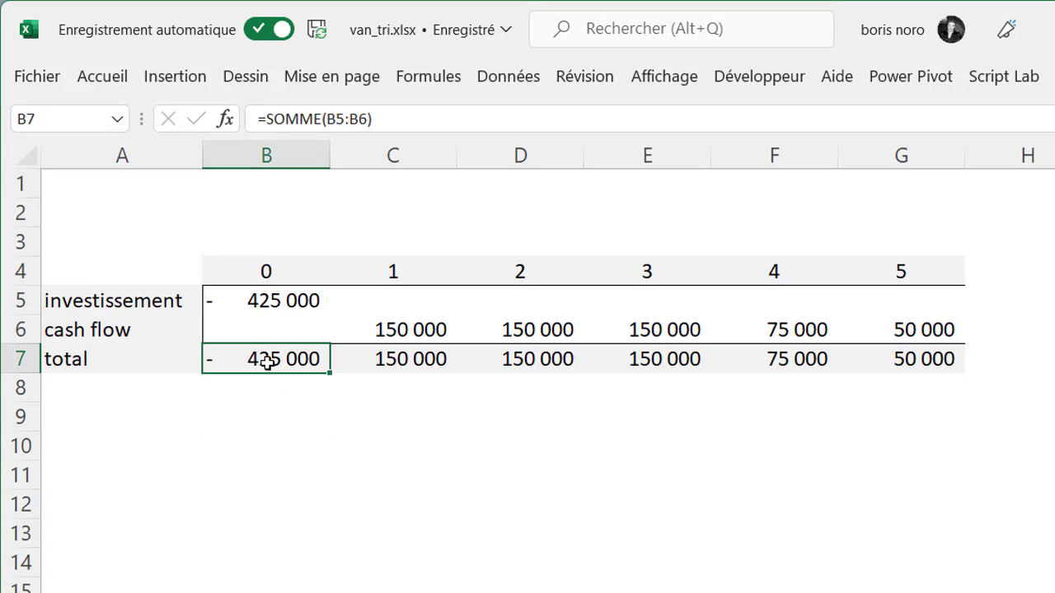
drag(283, 358, 878, 362)
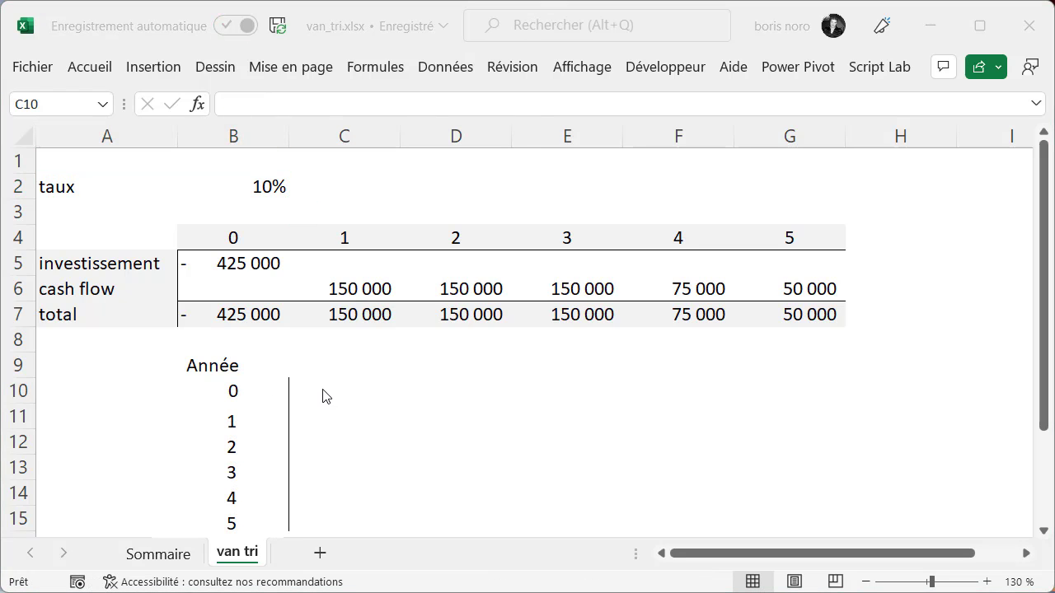
Enter =B7 in C10 and the year-1 discounted flow =150000*(1+B2)^-1 in C11.
click(325, 389)
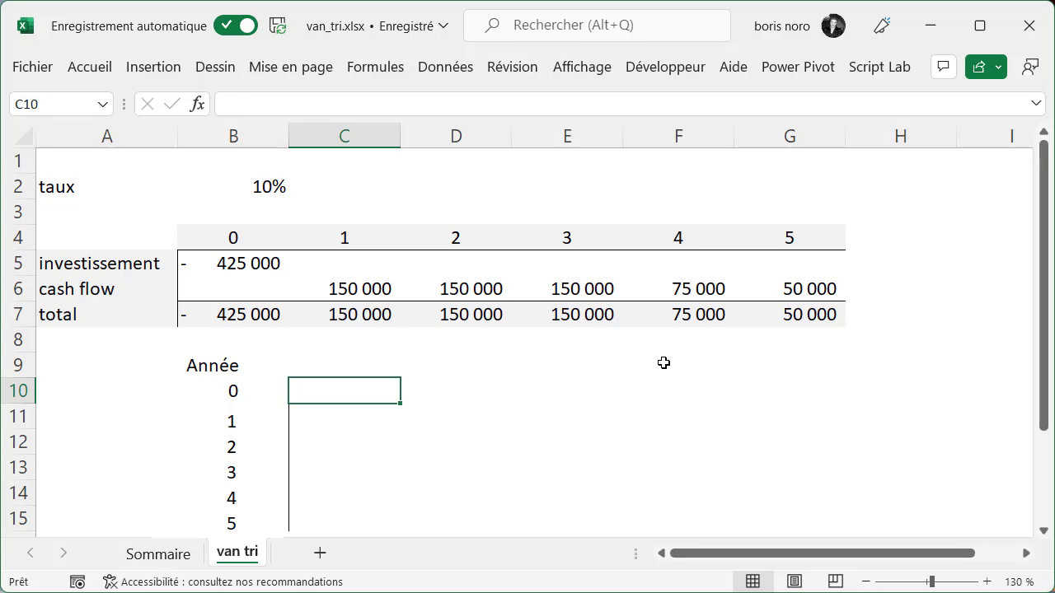
text(=B7)
key(Return)
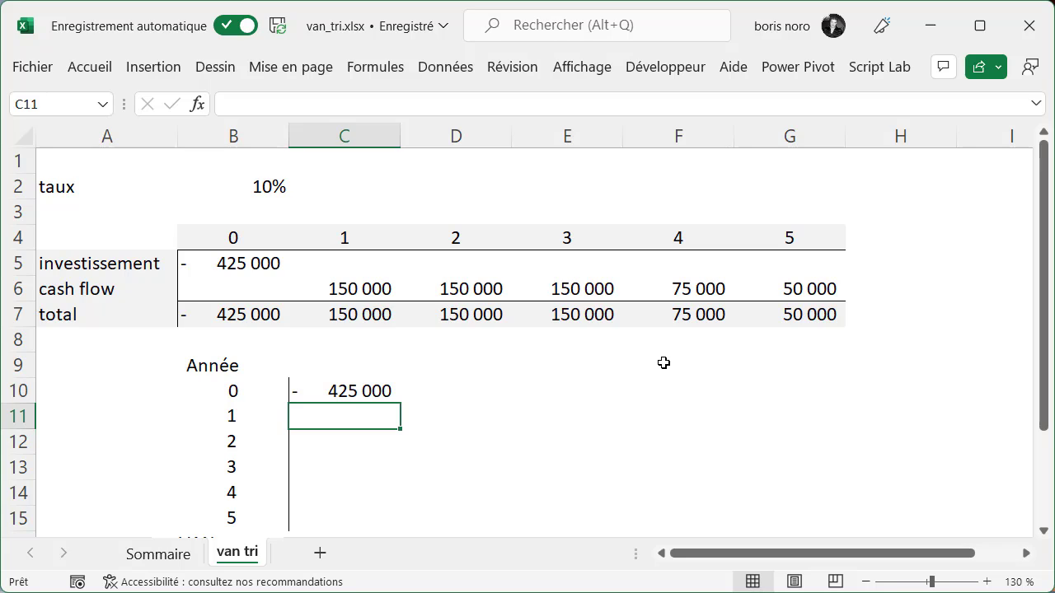
text(=1)
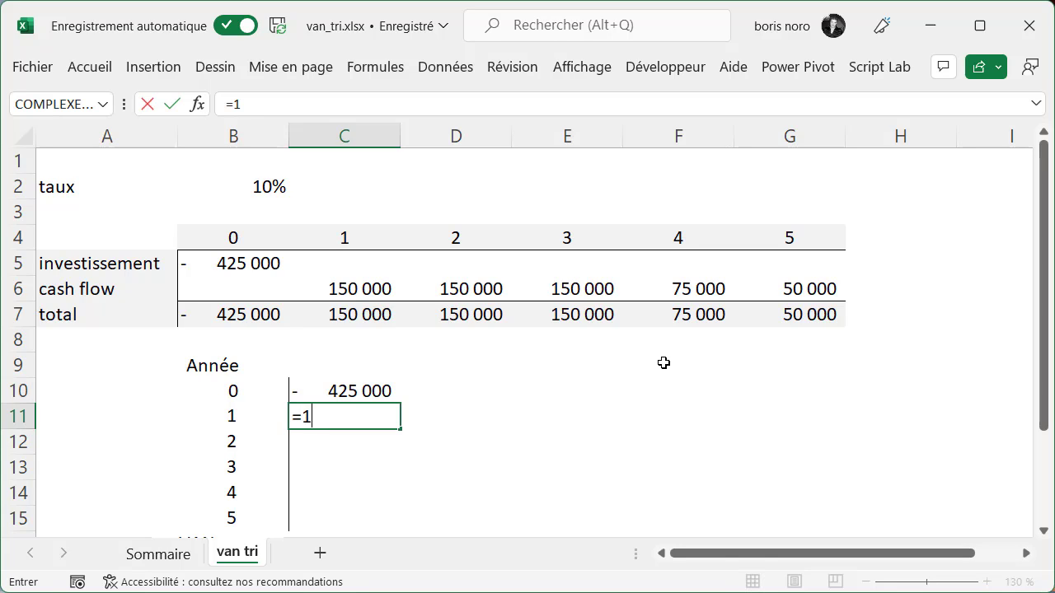
text(50000)
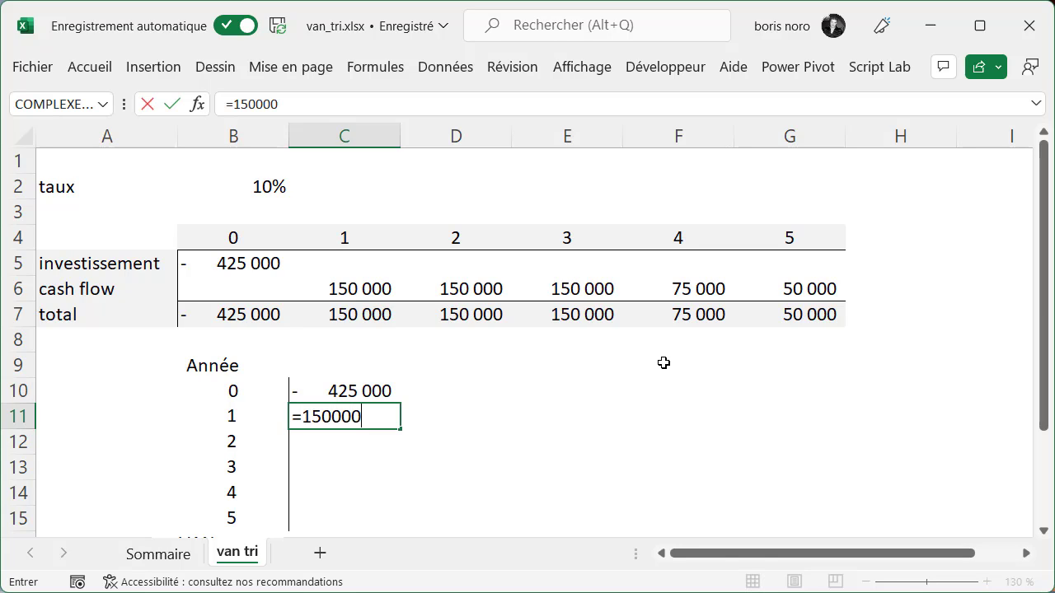
text(*()
text(1+)
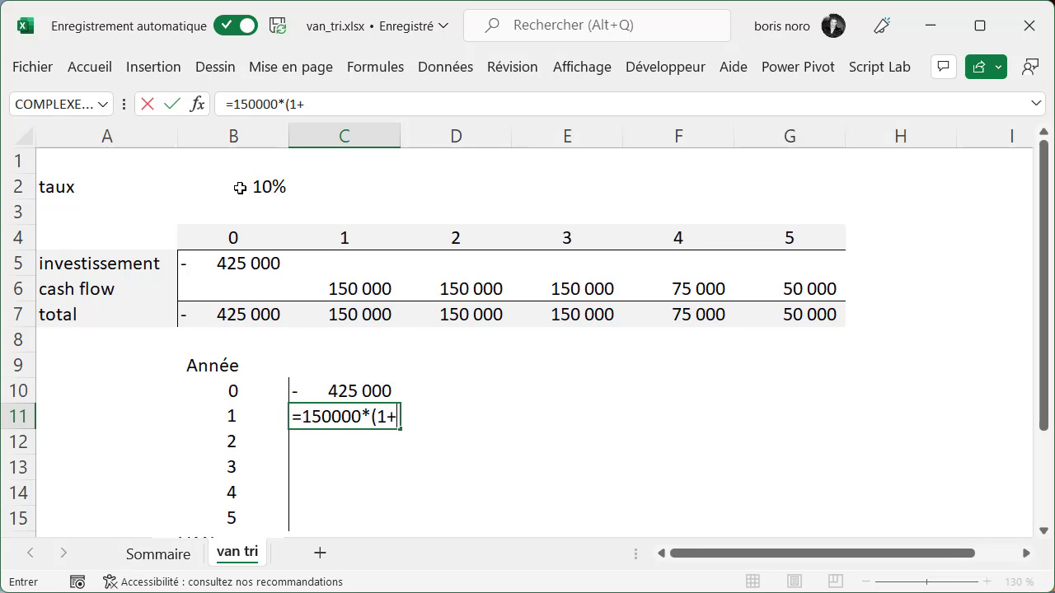
click(231, 188)
text()^)
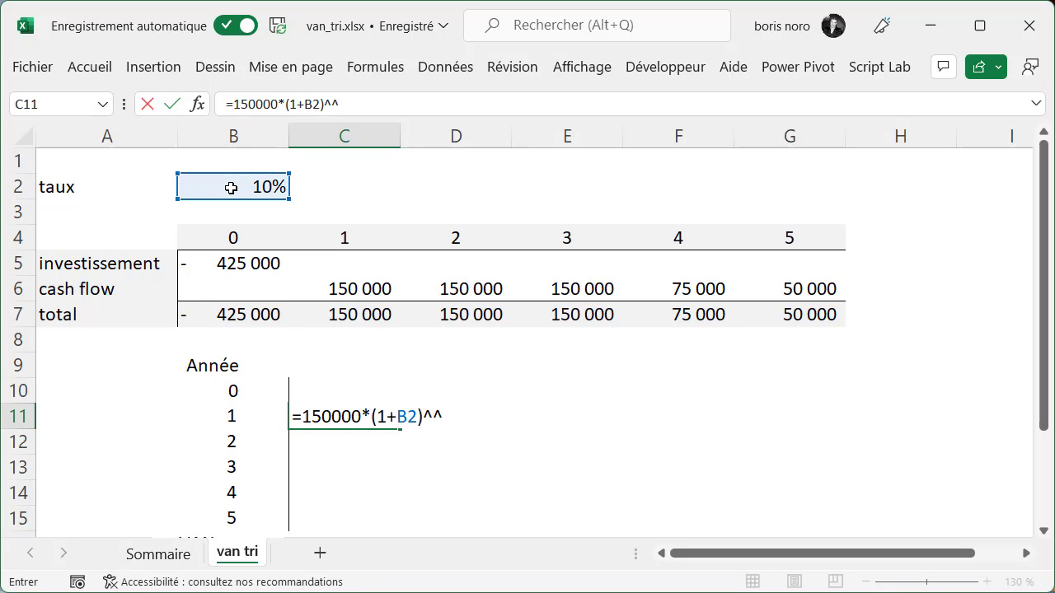
text(-1)
key(Return)
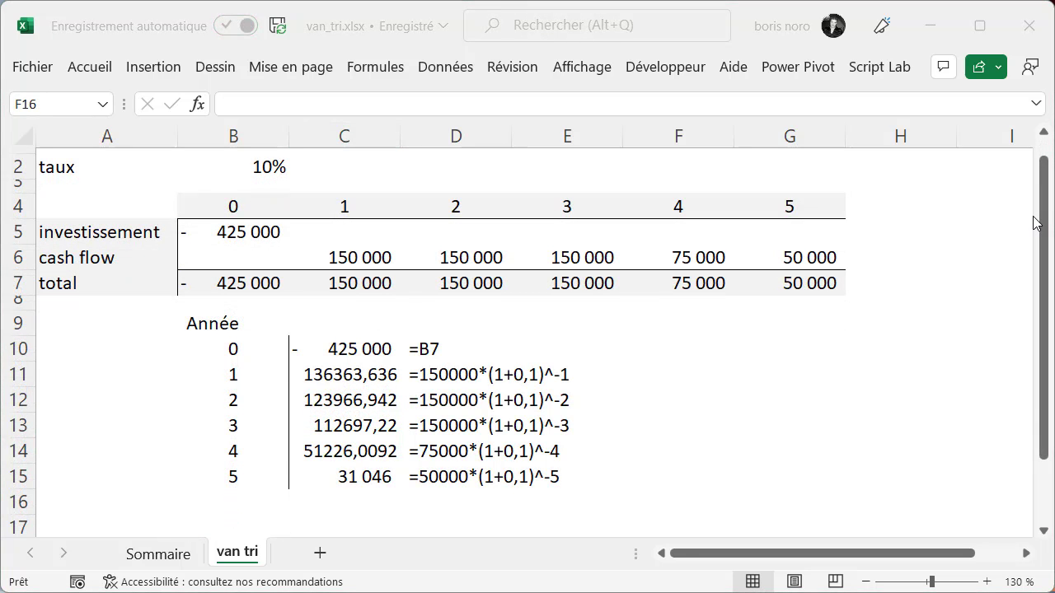
Add the label VAN in B16 below the Année table.
click(238, 502)
text(VAN)
key(Tab)
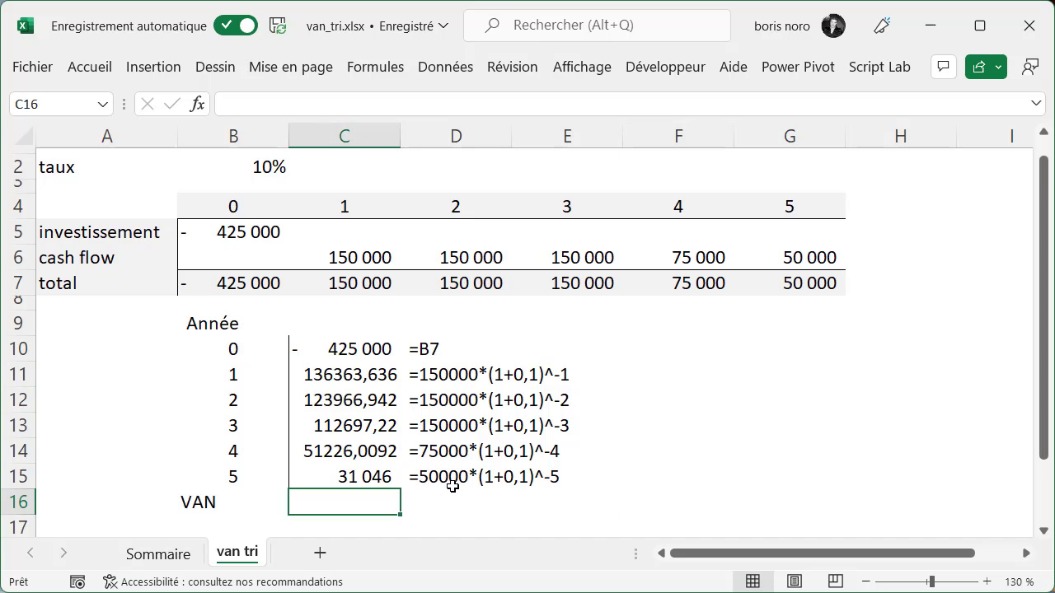
Accept the suggested sum of the discounted flows in C16, giving 30 300.
text(=)
key(Return)
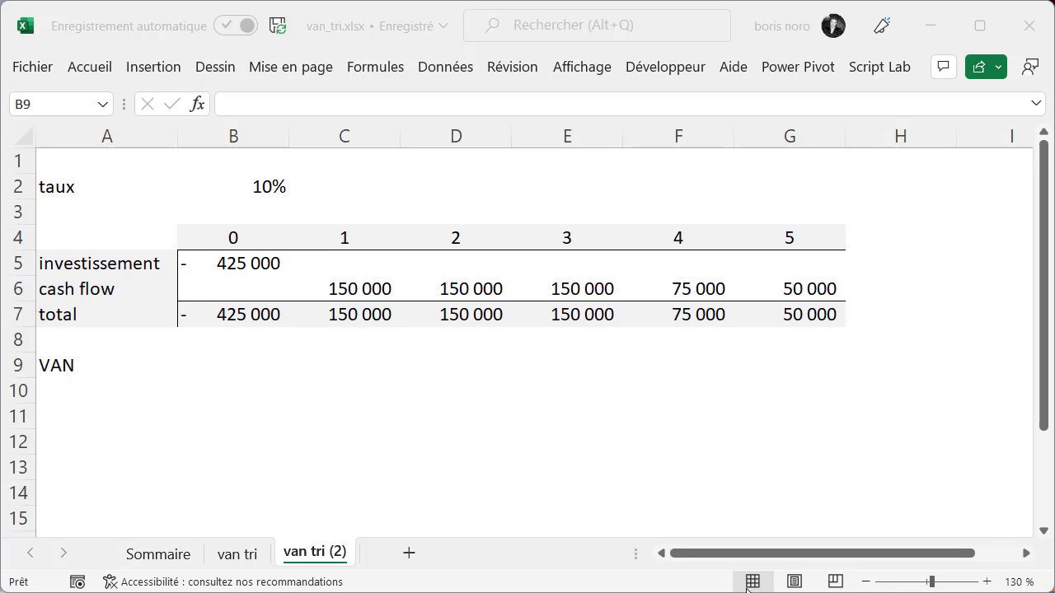
Enter =VAN(B2;C7:G7)+B7 in B9, returning a VAN of 30 300 €.
click(220, 372)
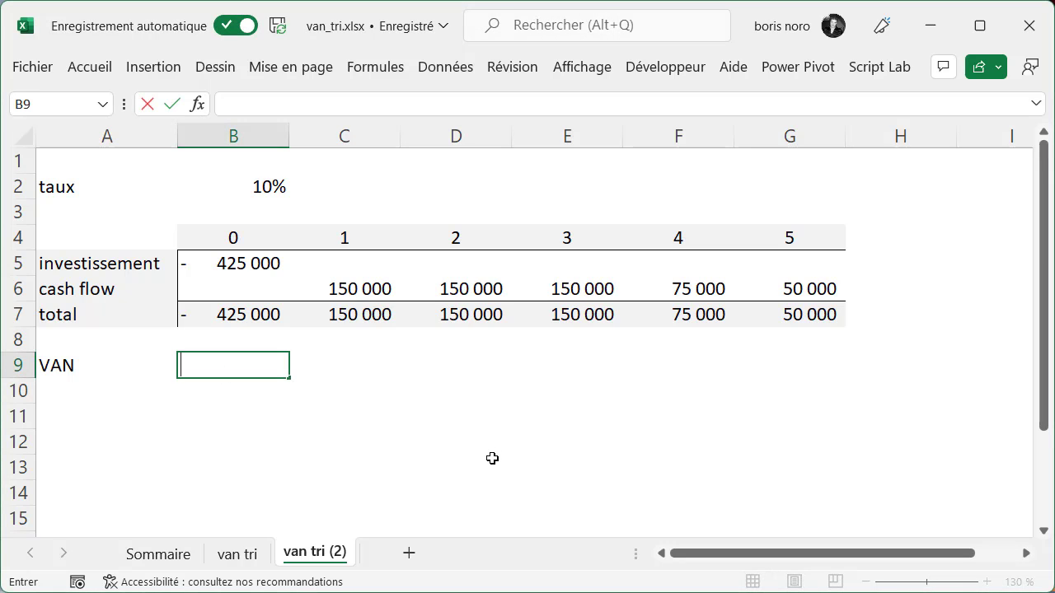
text(=van)
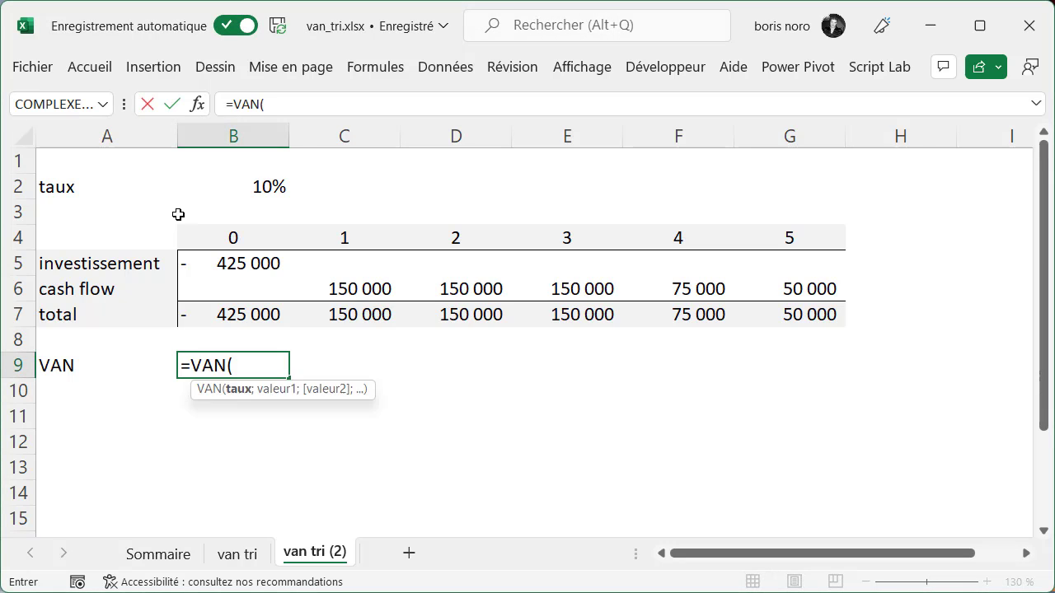
key(Tab)
click(240, 187)
text(;)
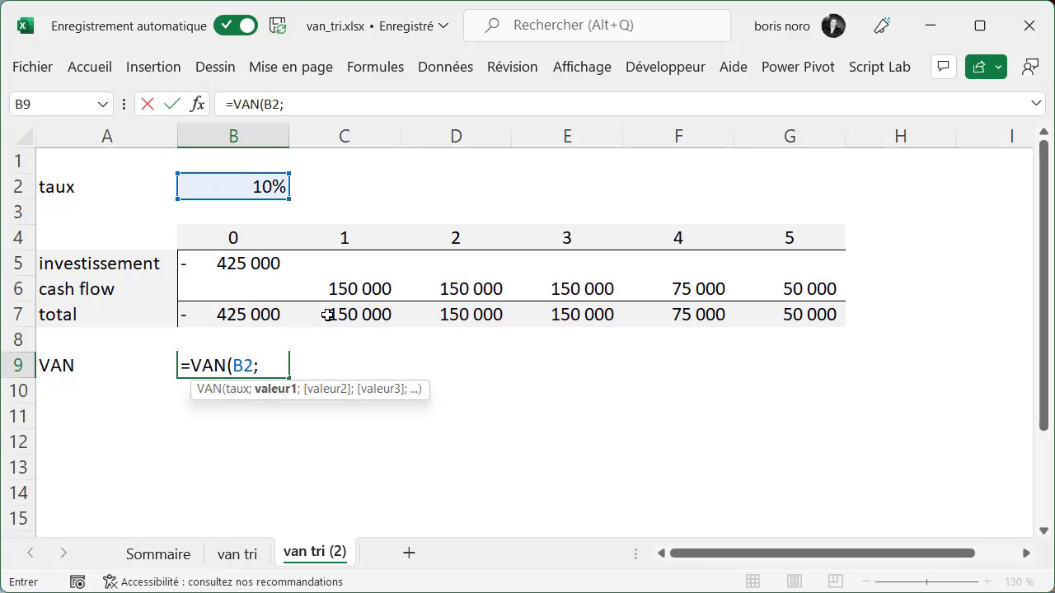
drag(327, 321, 767, 313)
text())
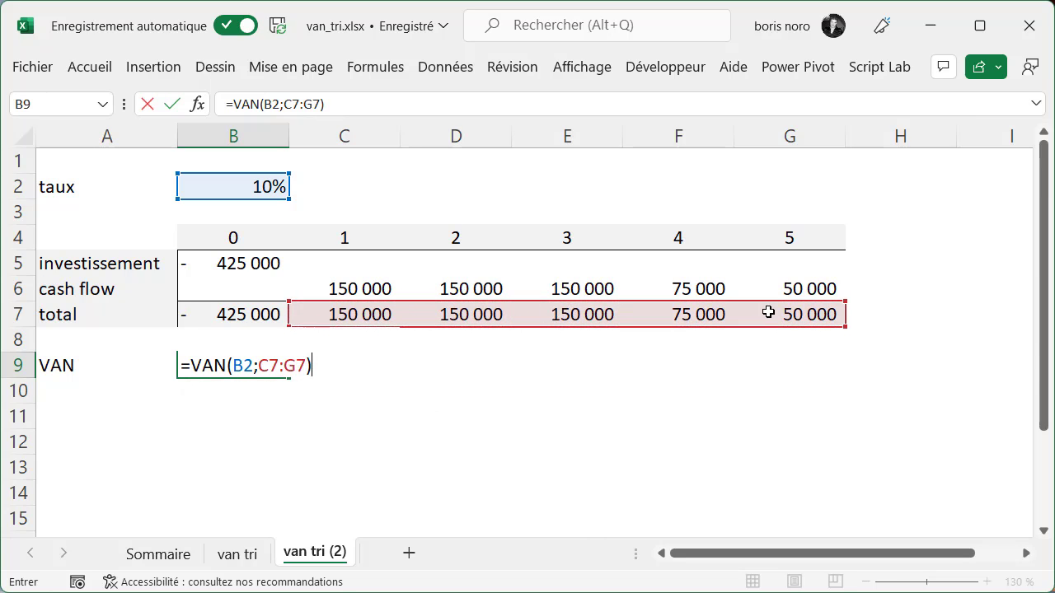
text(+)
click(208, 315)
key(ctrl+Return)
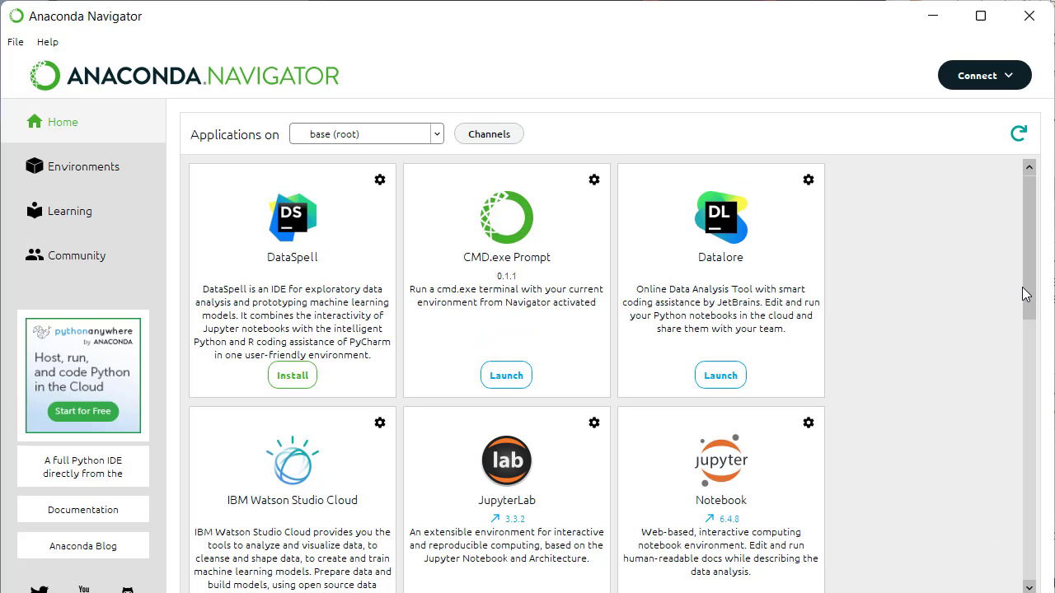
Launch Jupyter Notebook from the Anaconda Navigator Home applications list.
drag(1032, 306, 1033, 381)
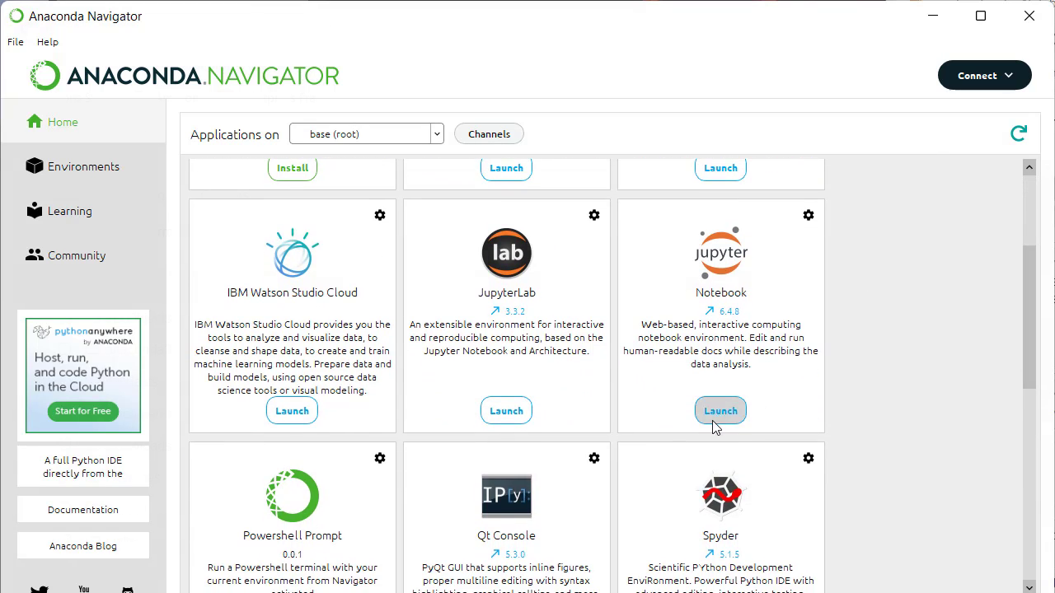
click(716, 409)
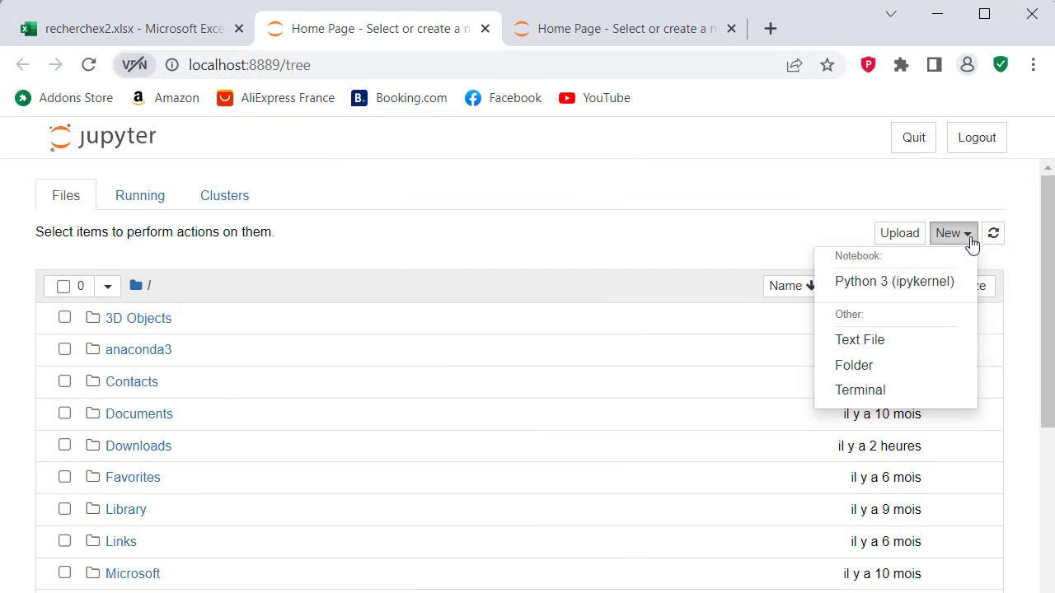
Create a Python 3 notebook and render its raw summary: 5 years, 425 000 invested, 10% rate.
click(909, 285)
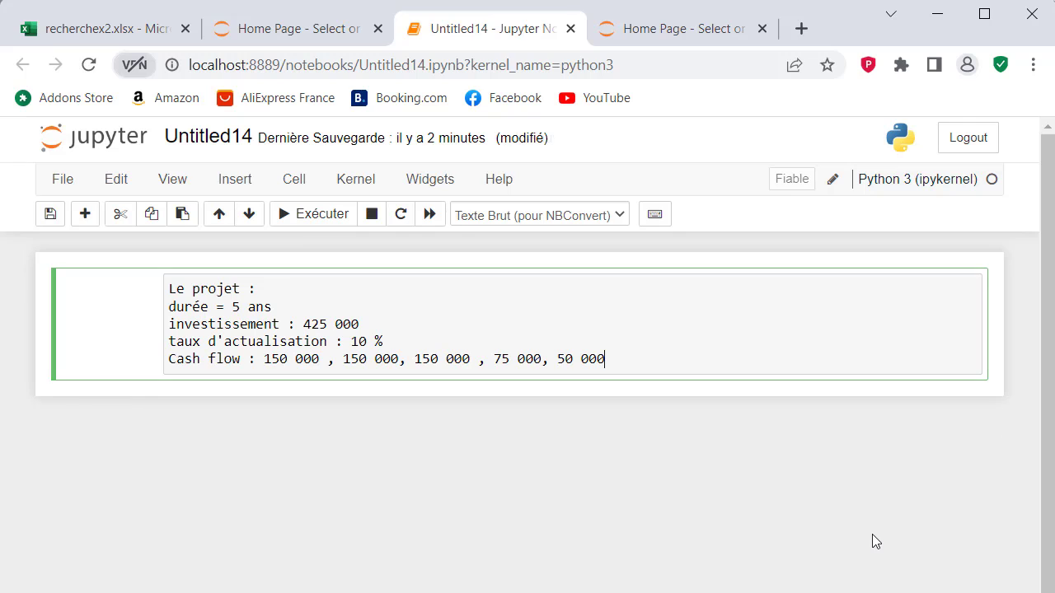
key(shift+Return)
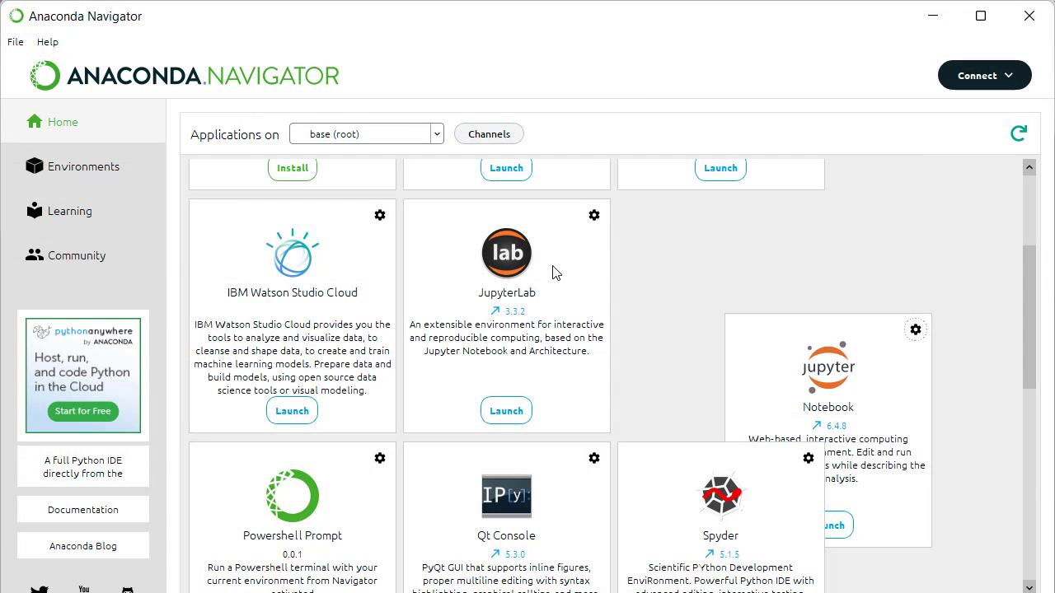
Run pip install numpy-financial in a terminal on the base (root) environment.
click(103, 178)
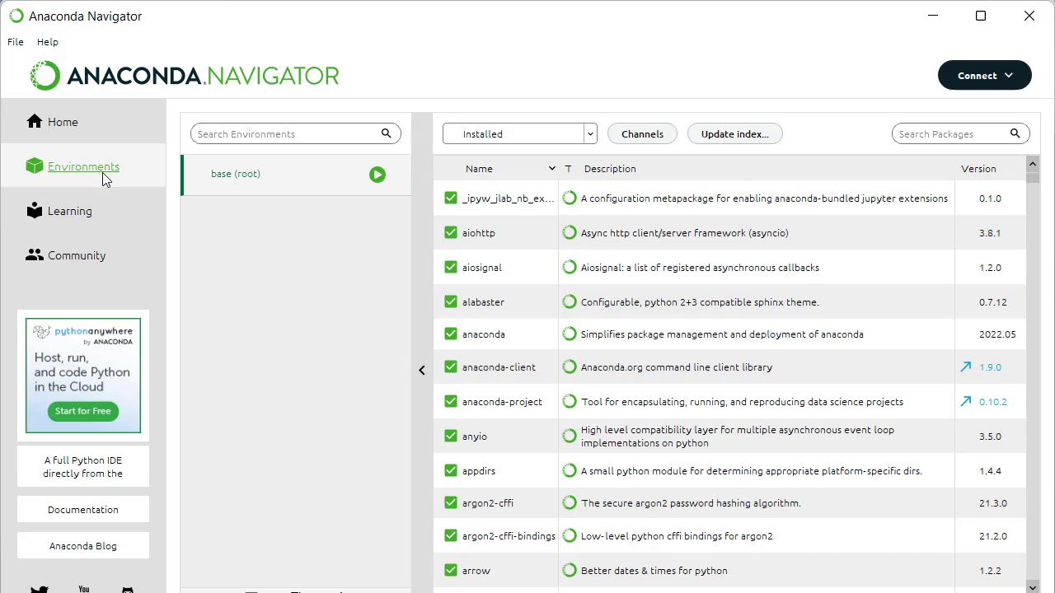
click(378, 177)
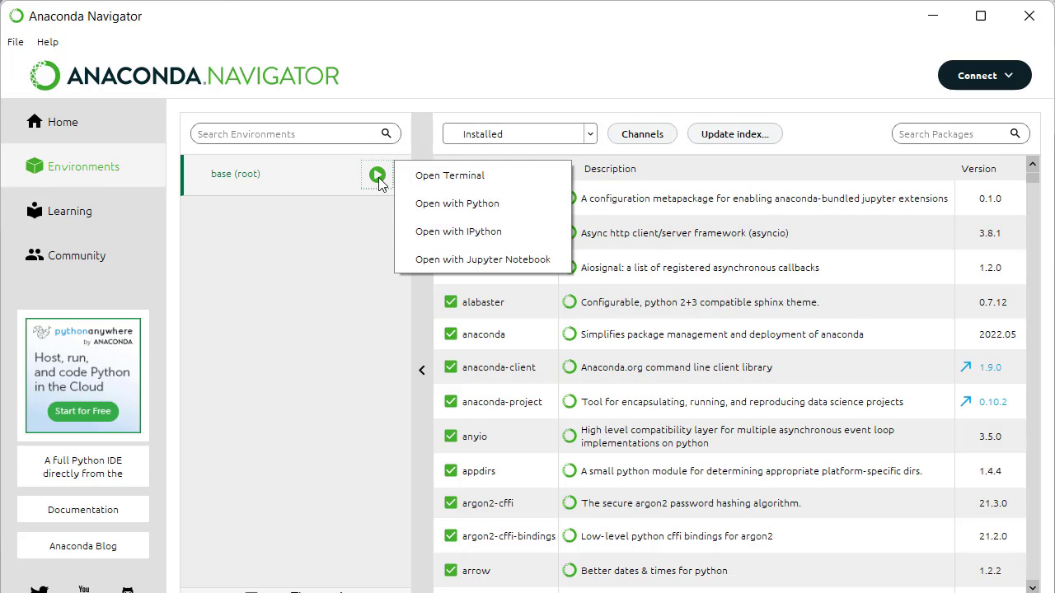
click(435, 177)
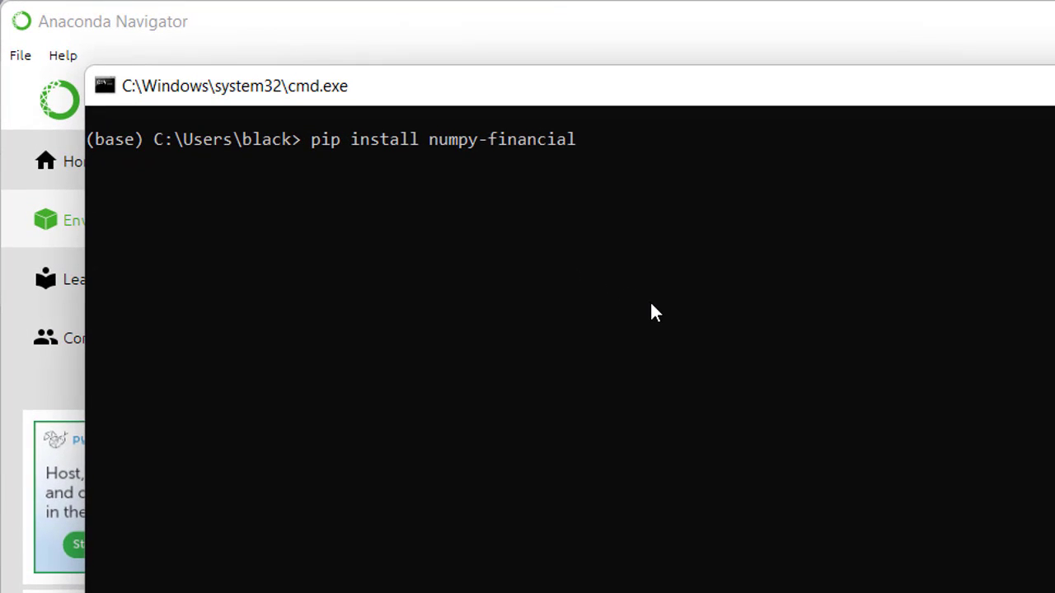
key(Return)
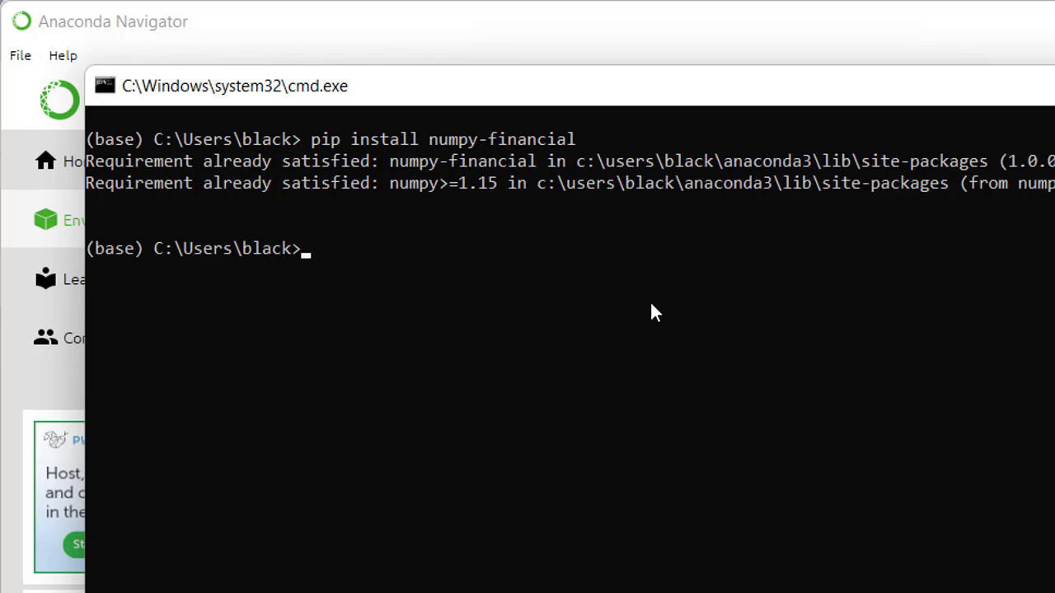
Import numpy_financial as npf in the first code cell and run it.
click(43, 259)
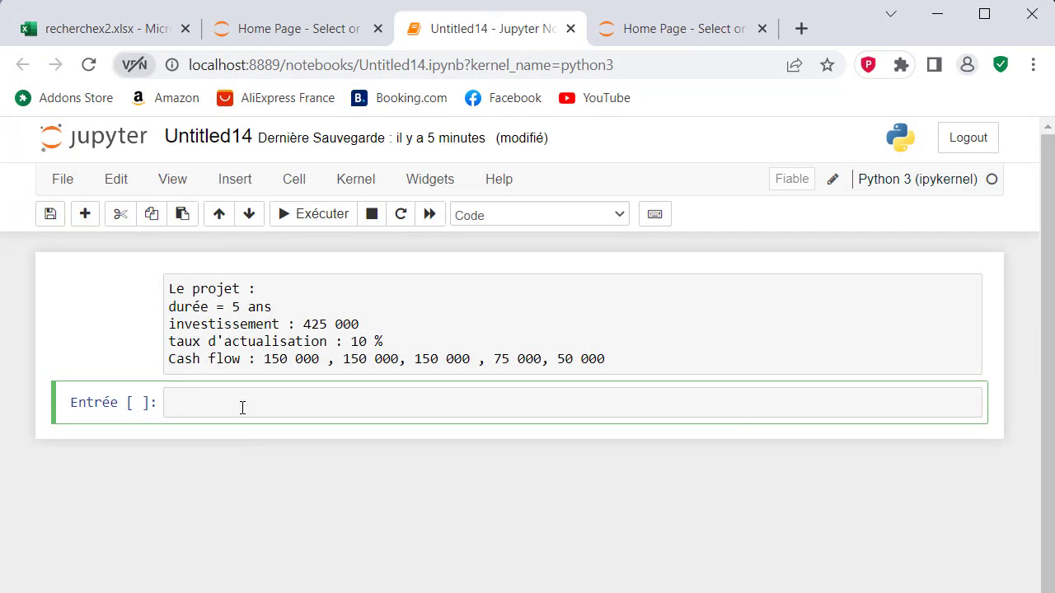
text(import numpy_)
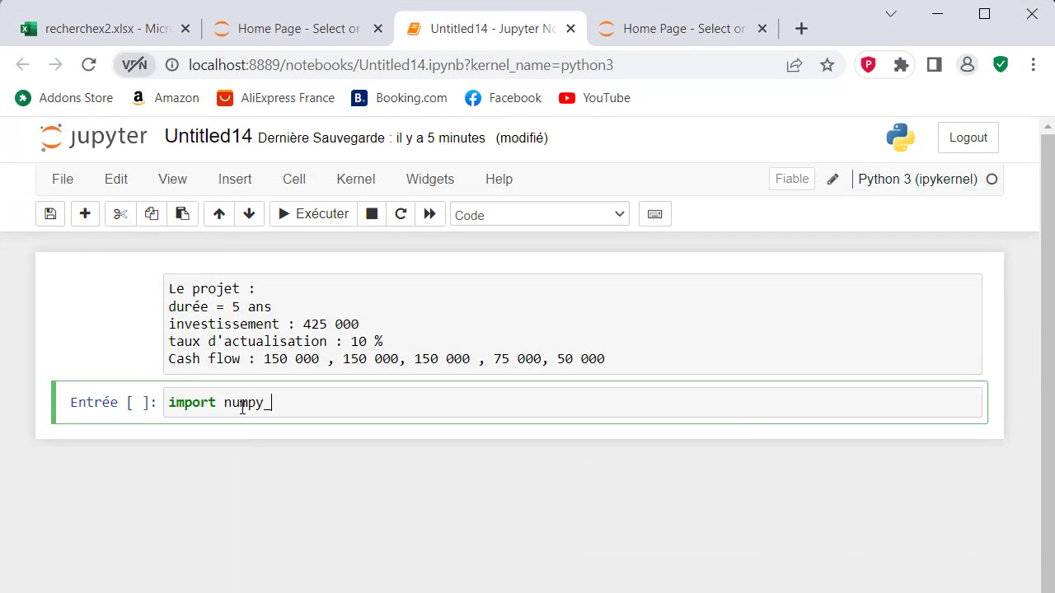
text( financial)
text(as)
text( npf)
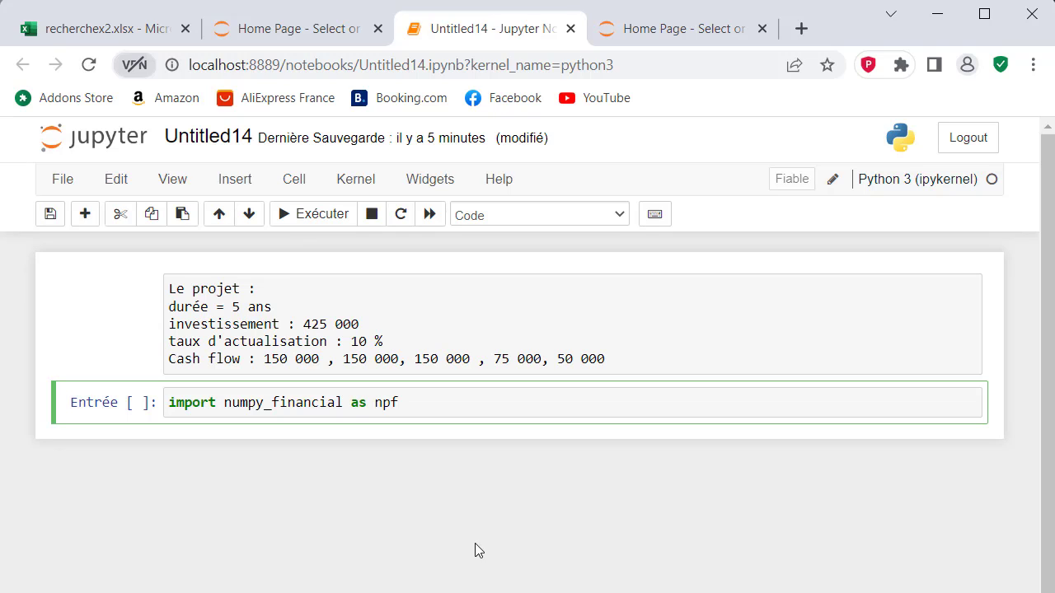
click(307, 216)
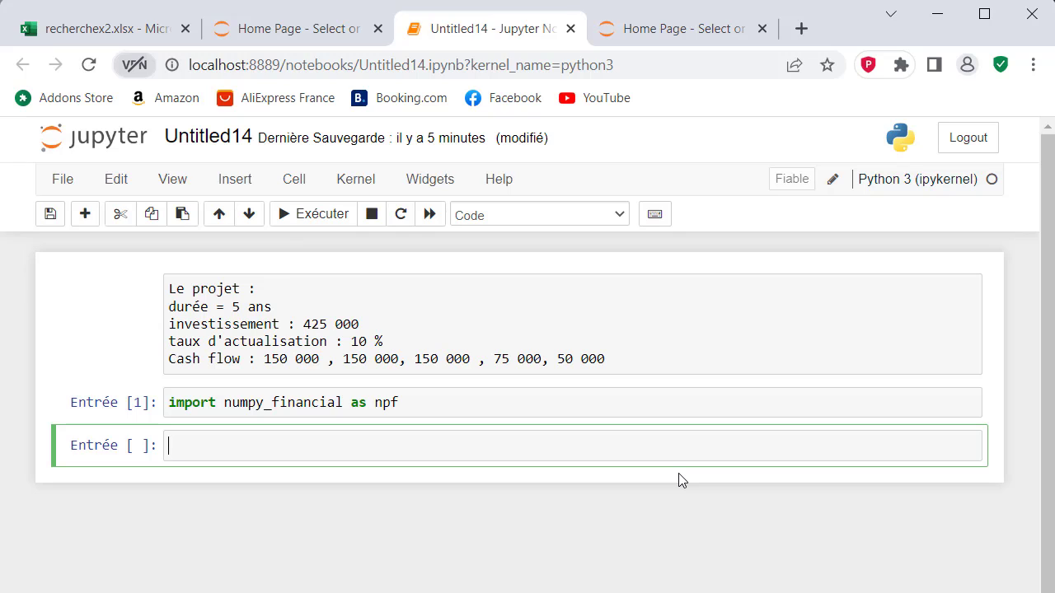
Define tx = 0.10 and cf = [-425000, 150000, 150000, 150000, 75000, 50000] under '#les variables' and run.
text(#les variables)
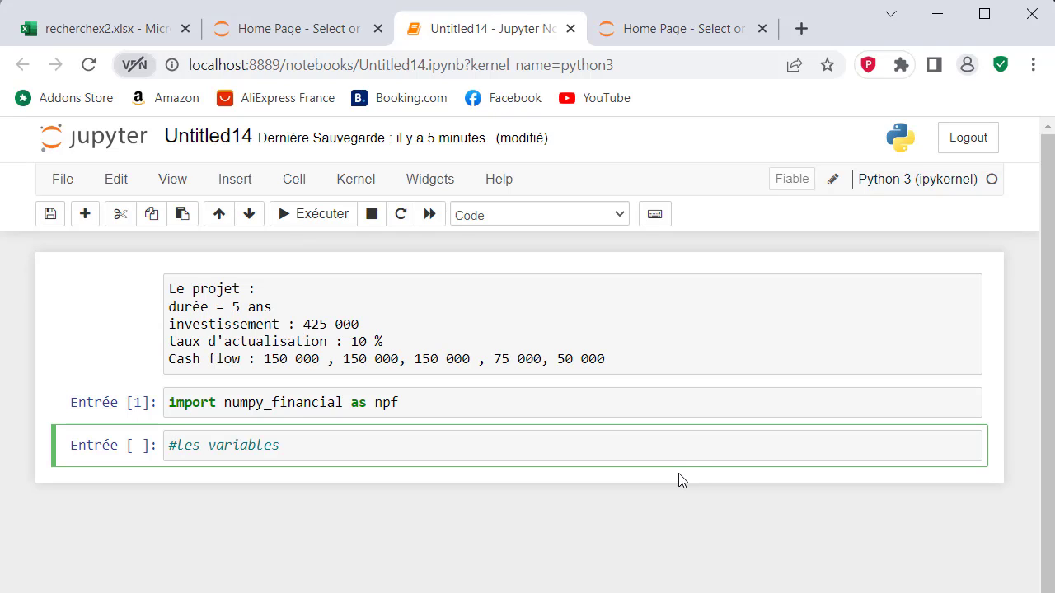
key(Return)
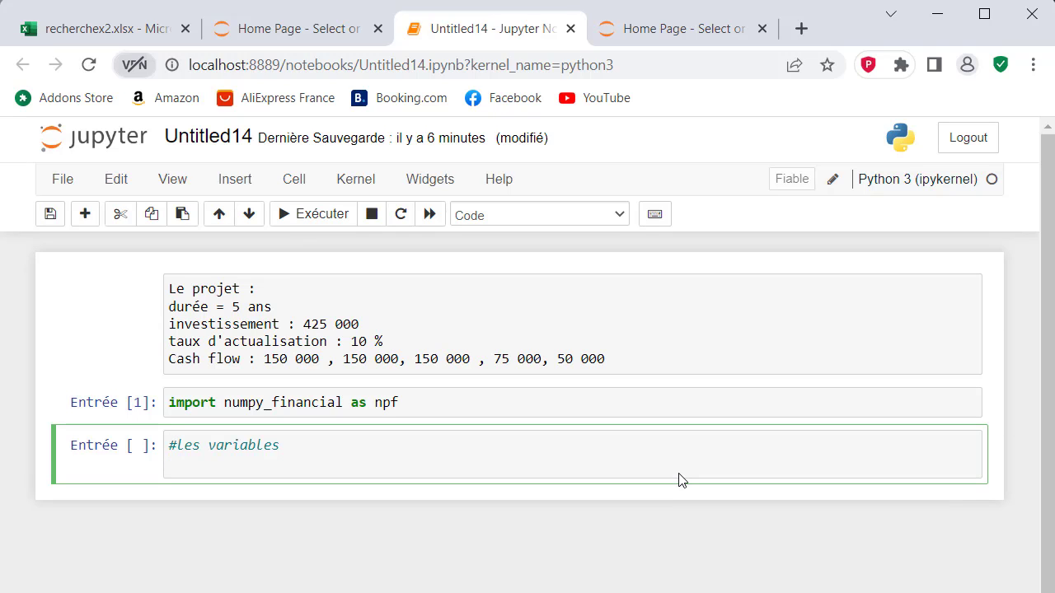
text(tx)
text( =)
text( 0.)
text(10)
key(Return)
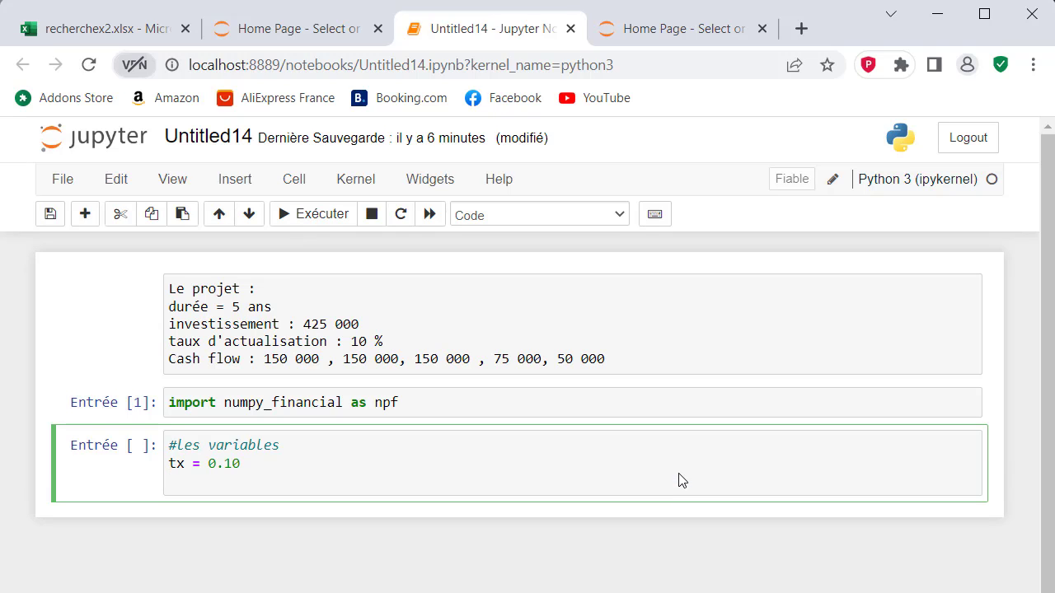
text(cf)
text( = )
text([)
text(-42)
text(5000)
text(,)
text( 150000, )
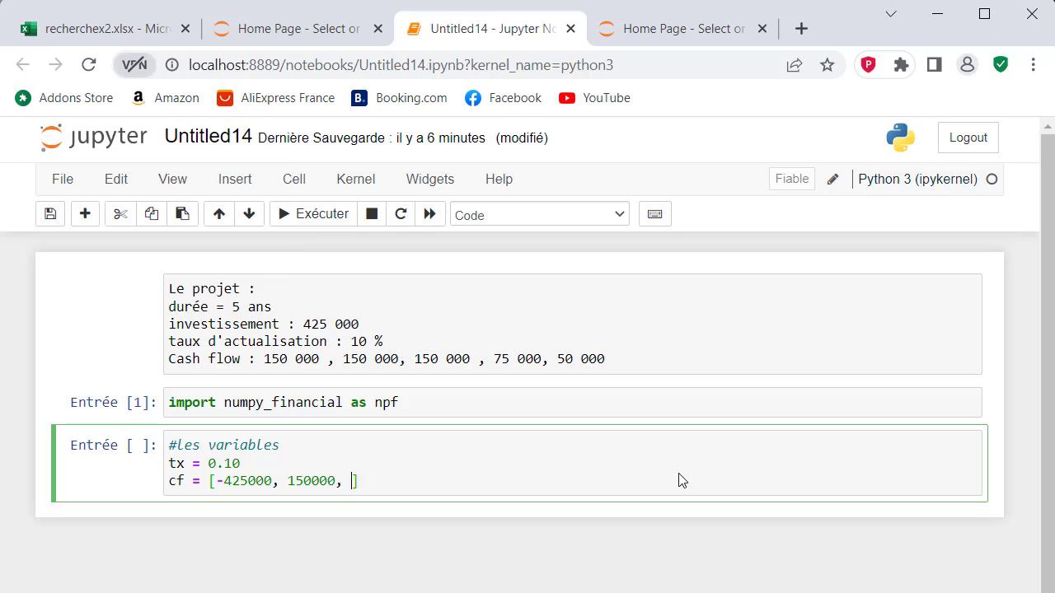
text(150000, 150000, 75000, 50000)
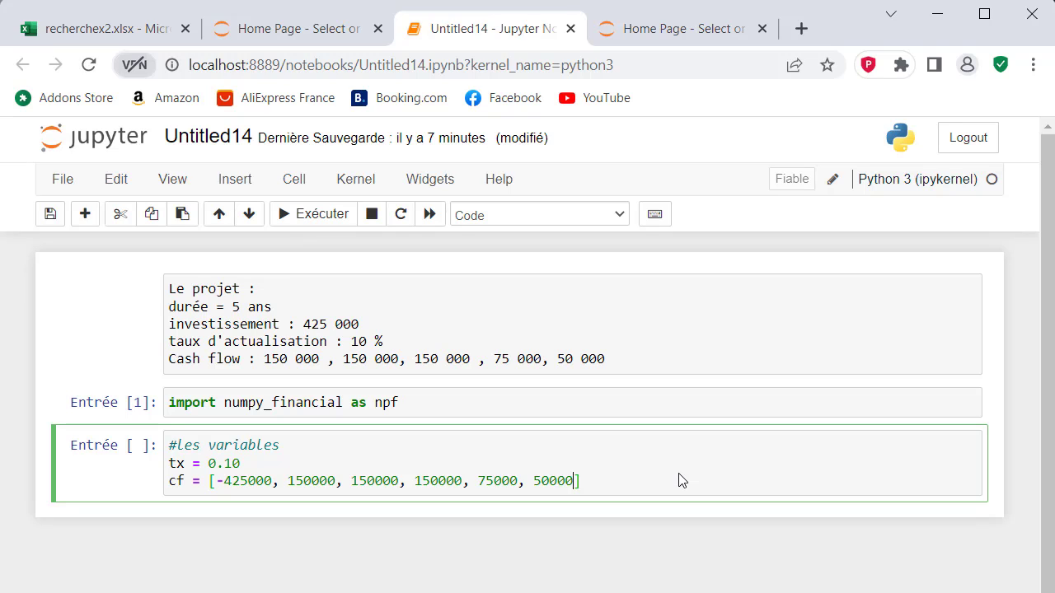
click(322, 218)
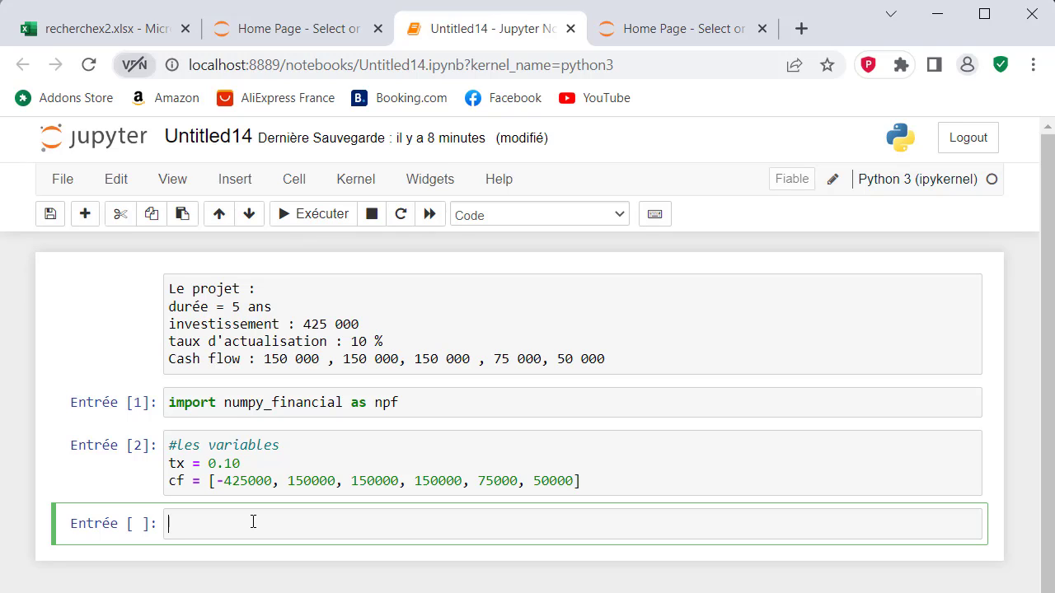
Evaluate npf.npv(tx,cf), returning 30299.873952971328.
text(npf.)
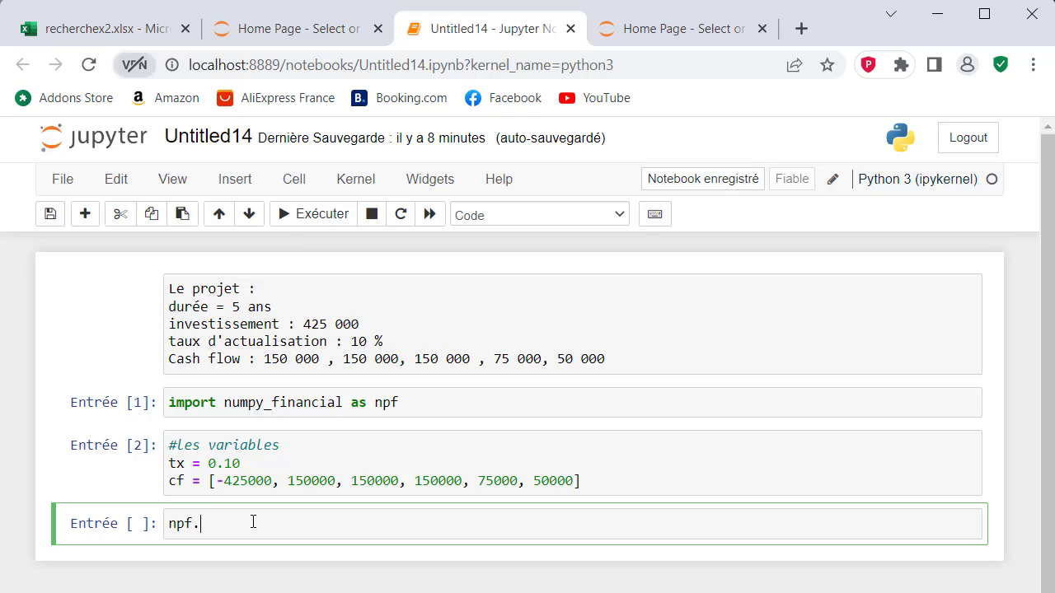
text(npv)
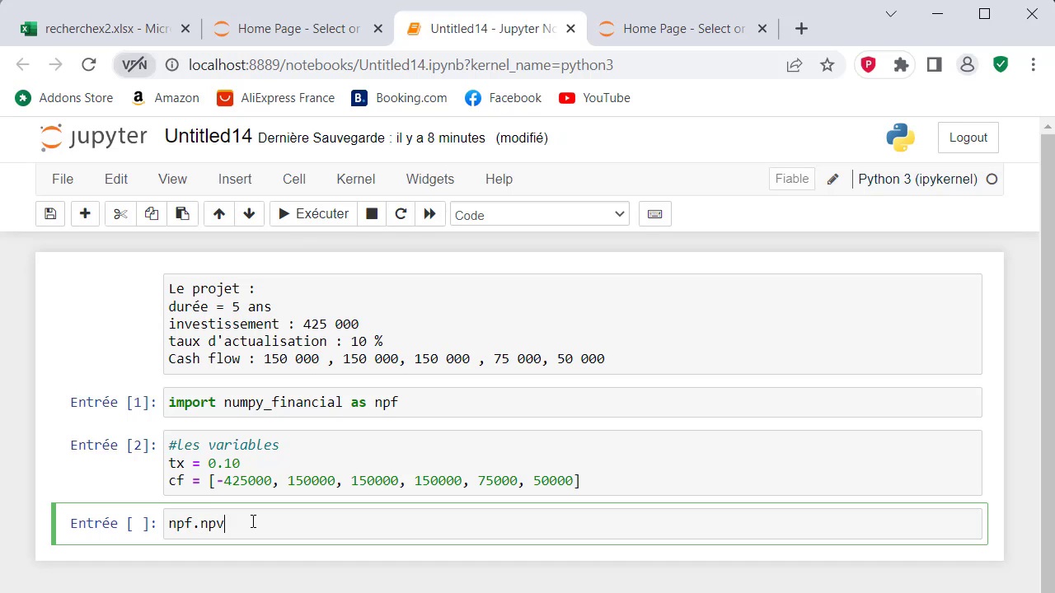
text(()
text(tx,)
text(cf)
click(298, 220)
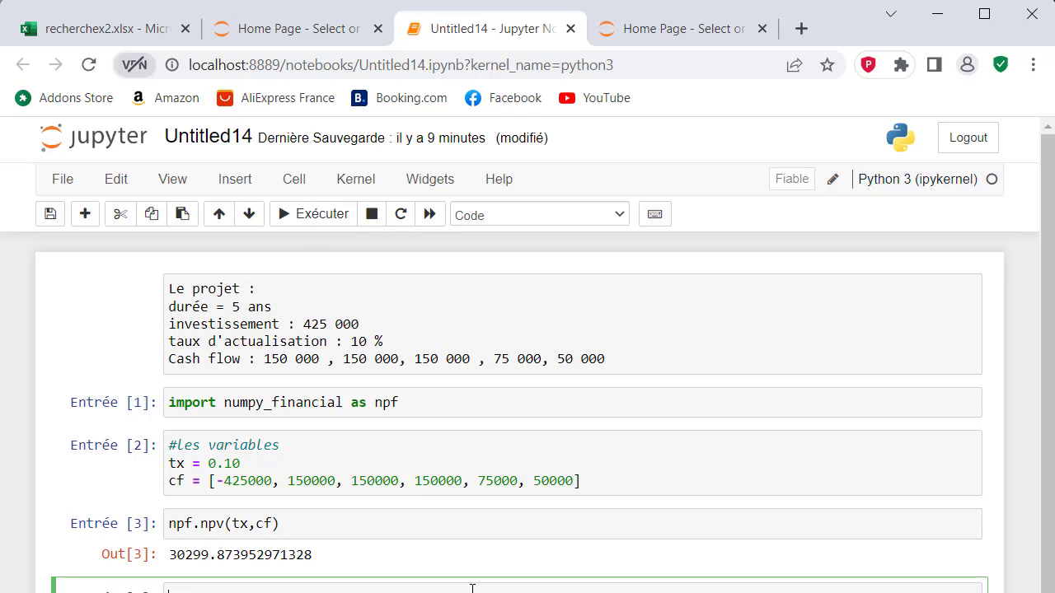
Wrap the NPV expression in round(...) and rerun it so it shows 30300.
click(170, 528)
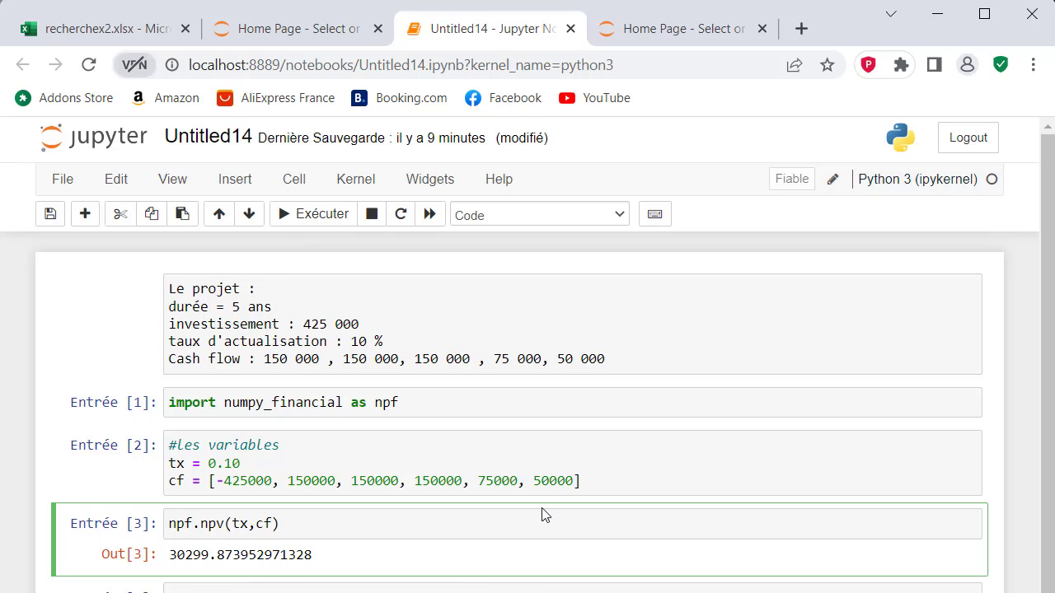
text(round)
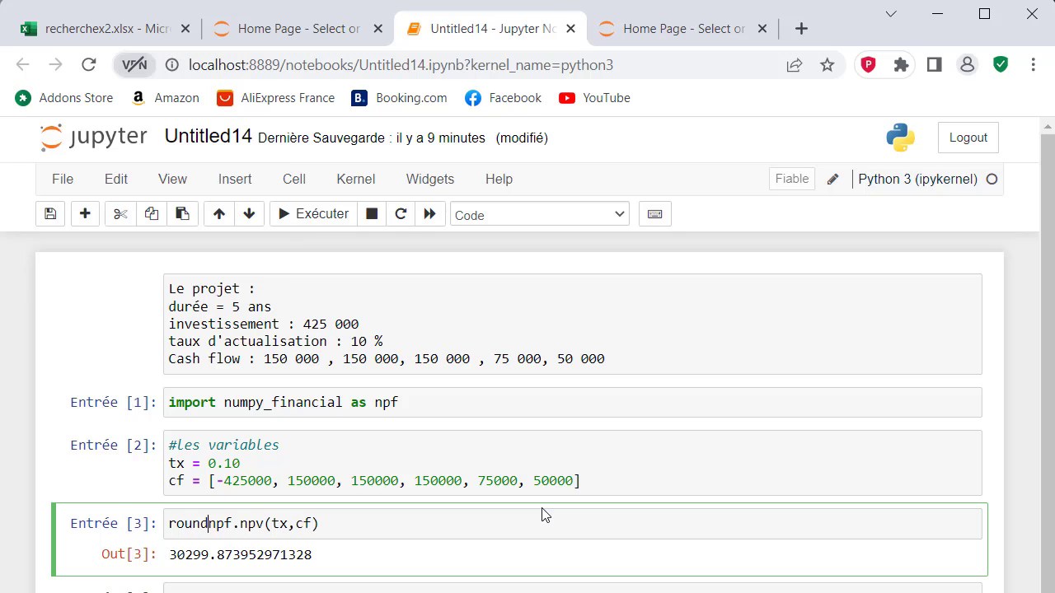
text(()
click(360, 524)
text())
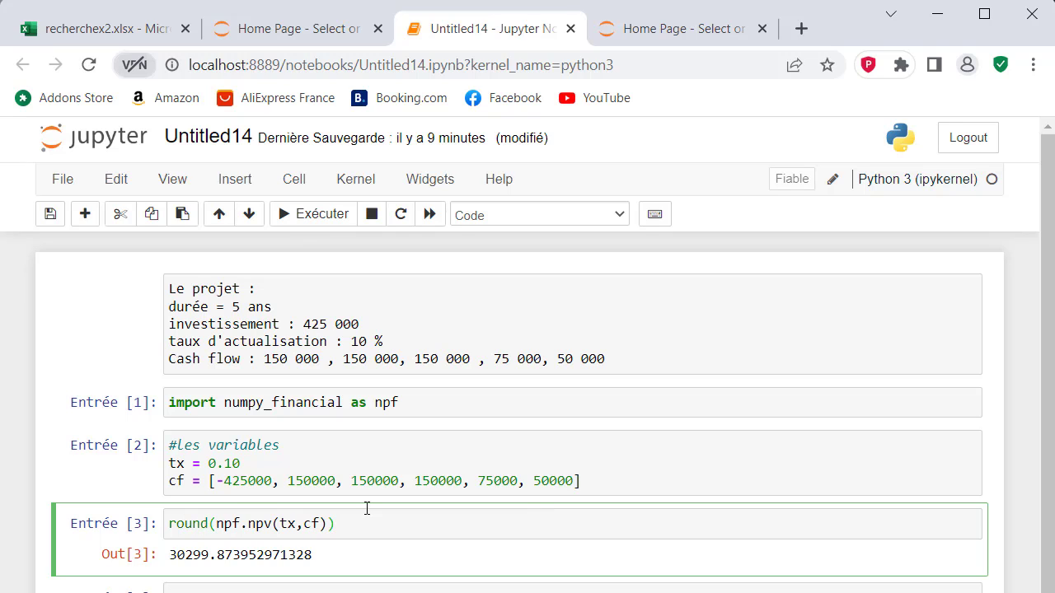
click(302, 215)
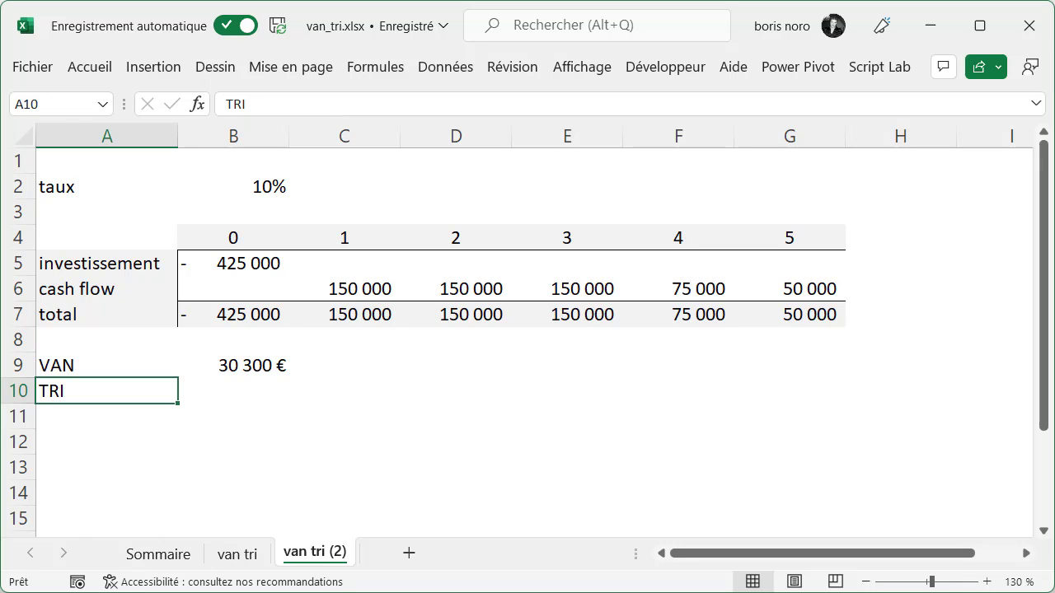
Enter =TRI(B7:G7) in cell B10 to get an IRR of 13,26%.
click(218, 422)
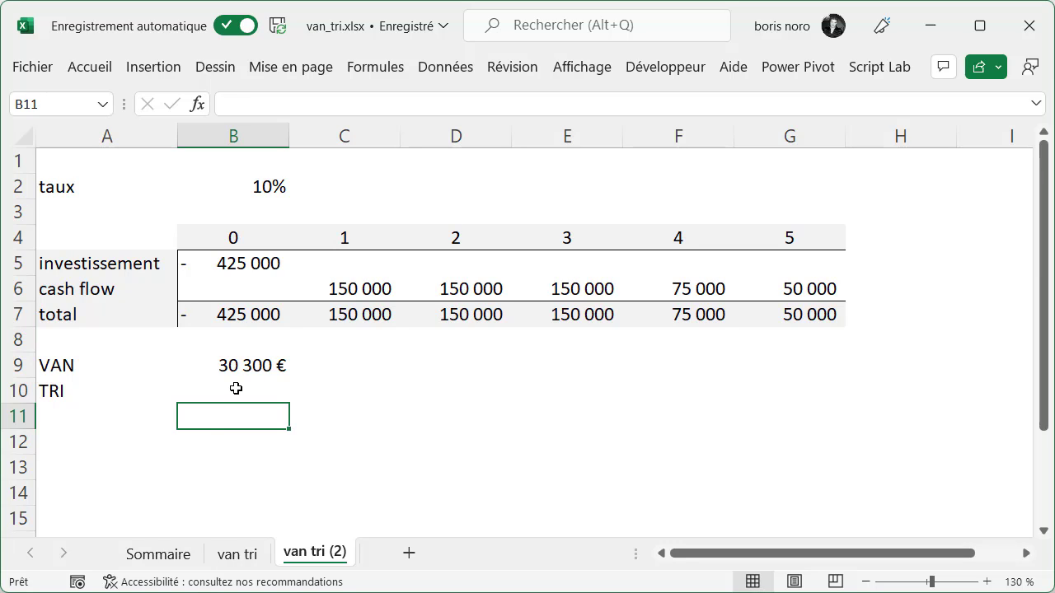
click(236, 394)
text(=)
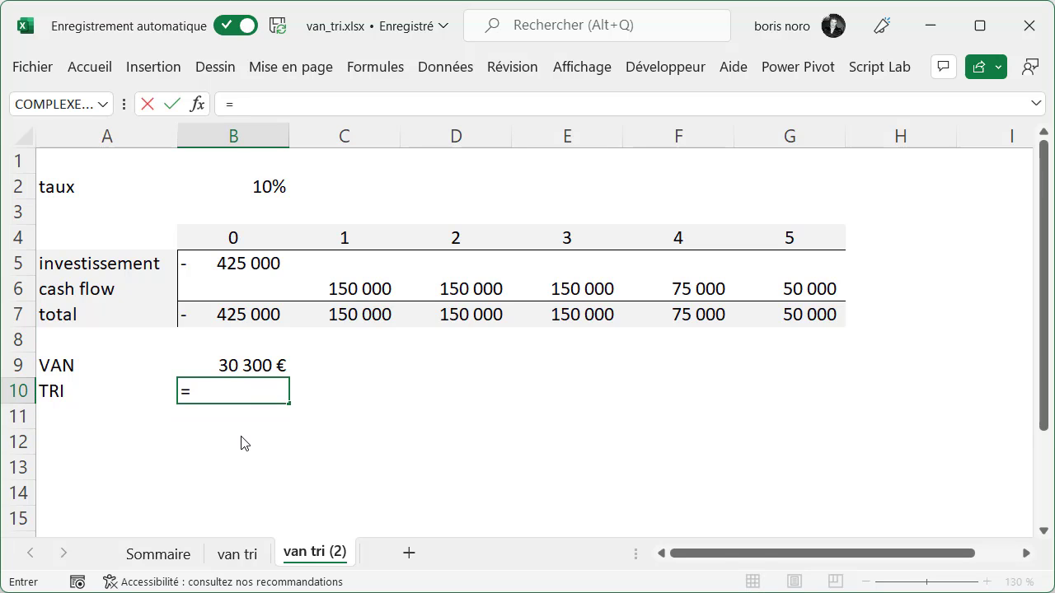
text(tr)
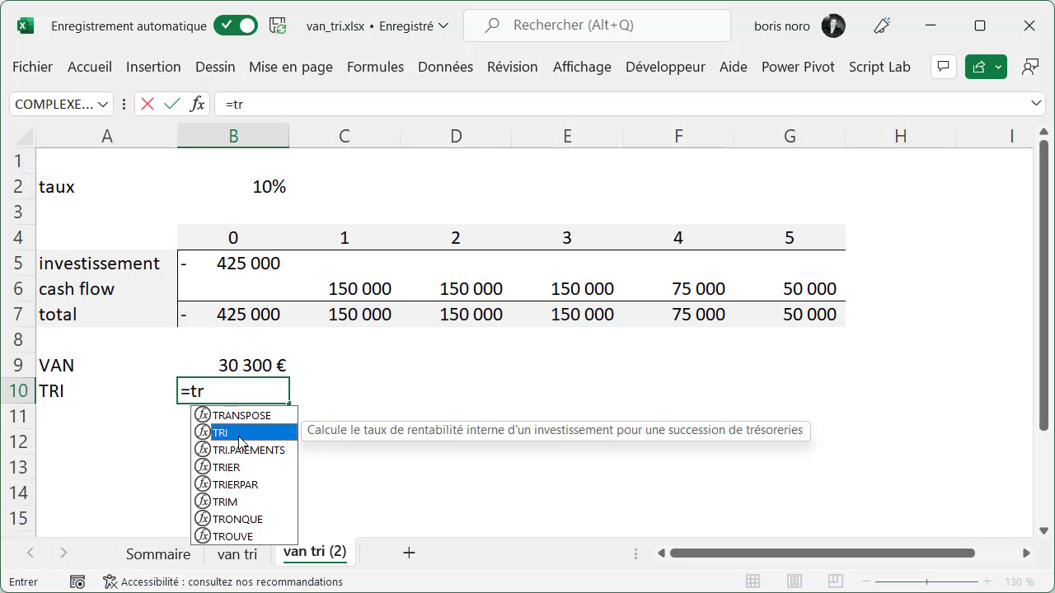
double_click(241, 434)
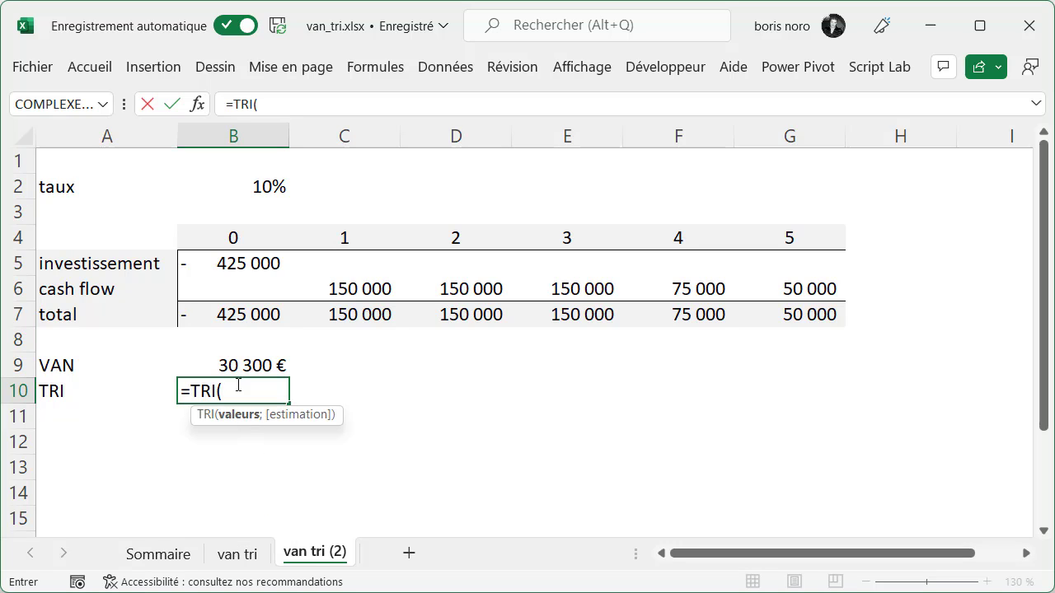
drag(221, 322, 777, 314)
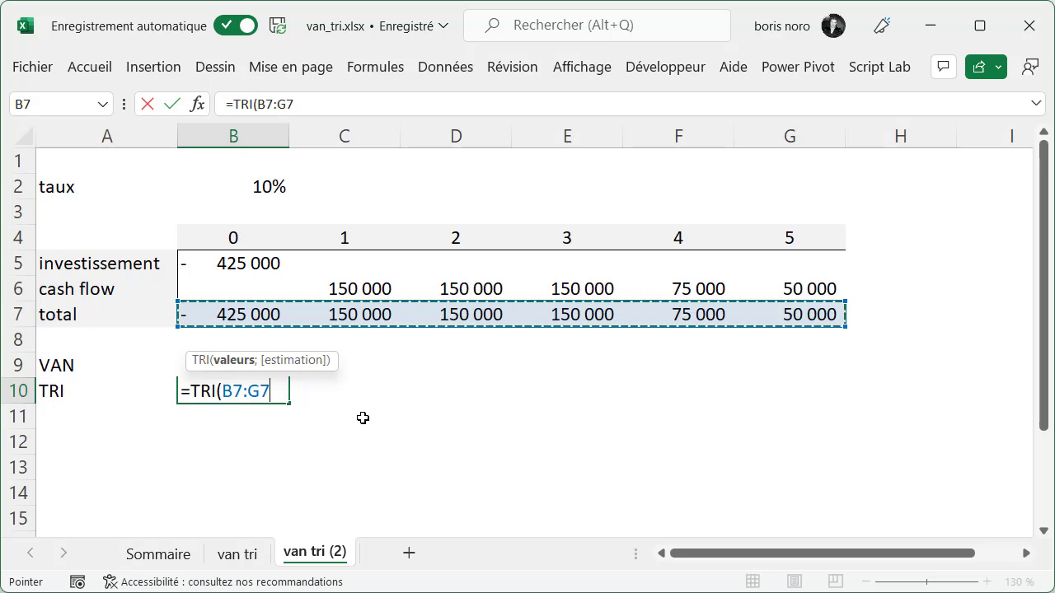
text())
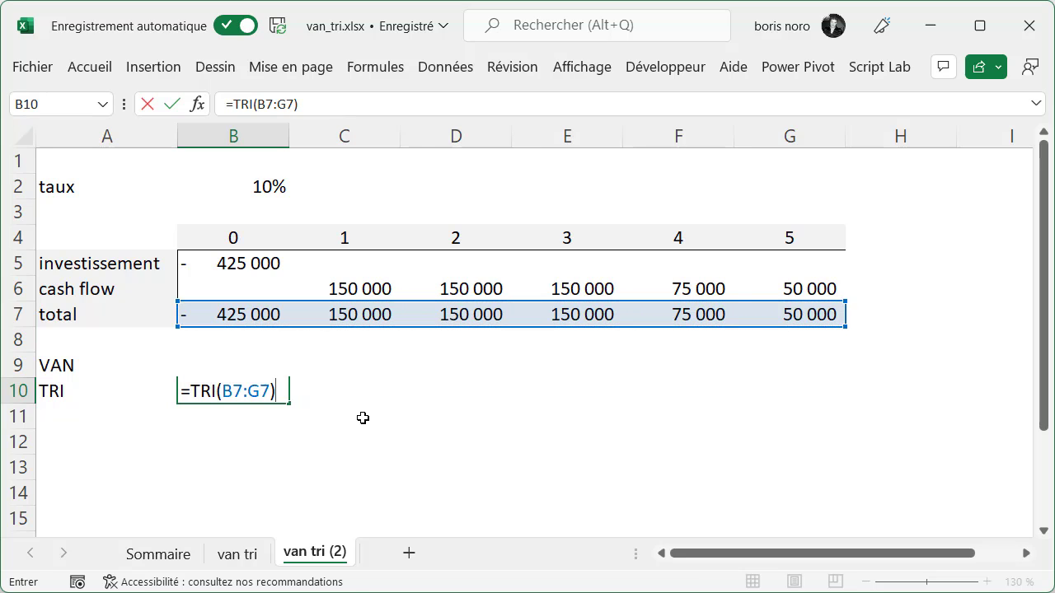
key(Return)
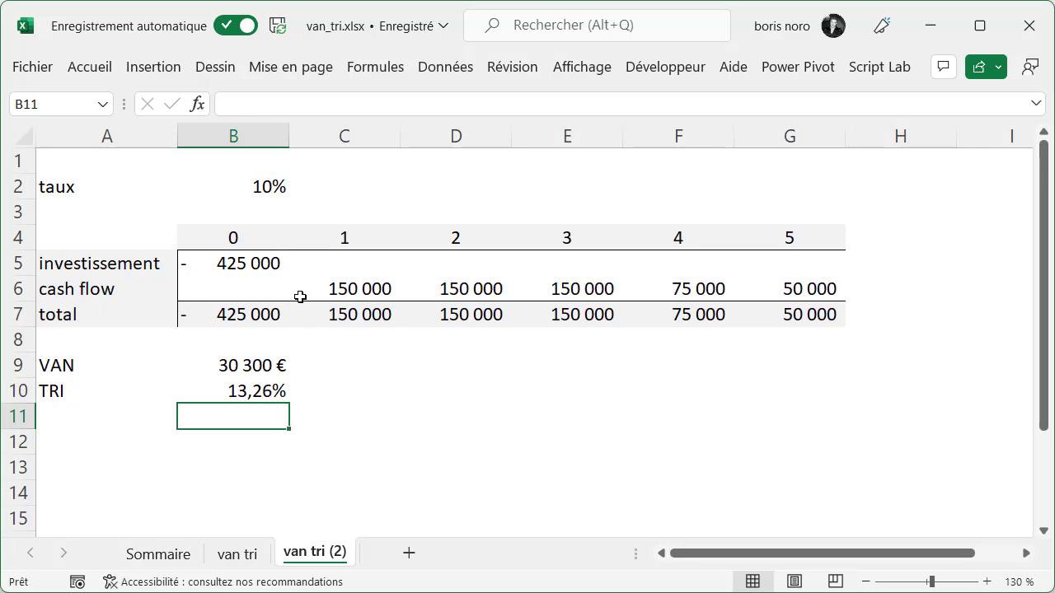
click(220, 186)
text(13)
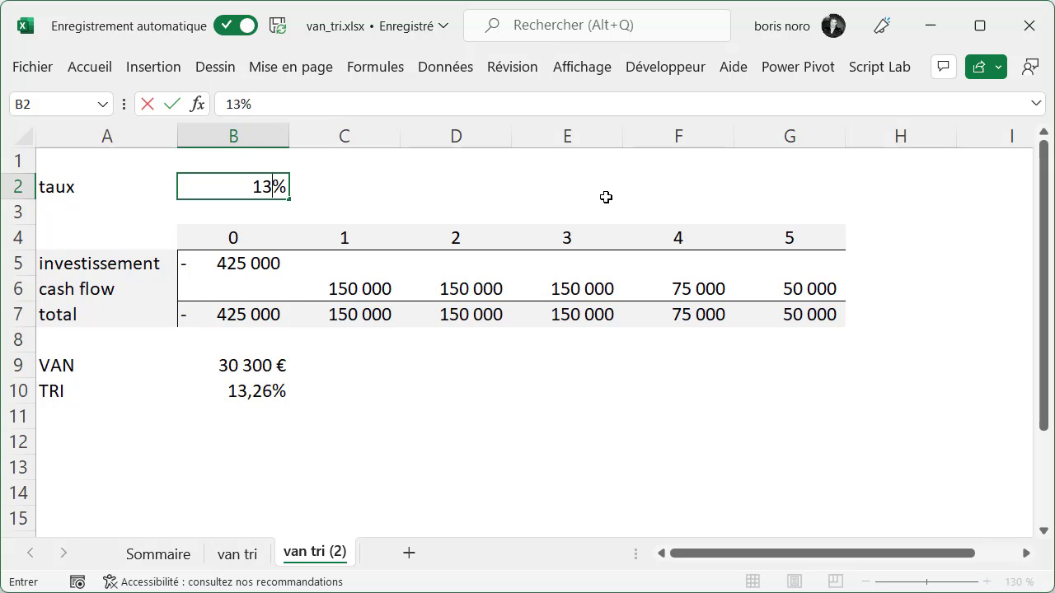
text(,26)
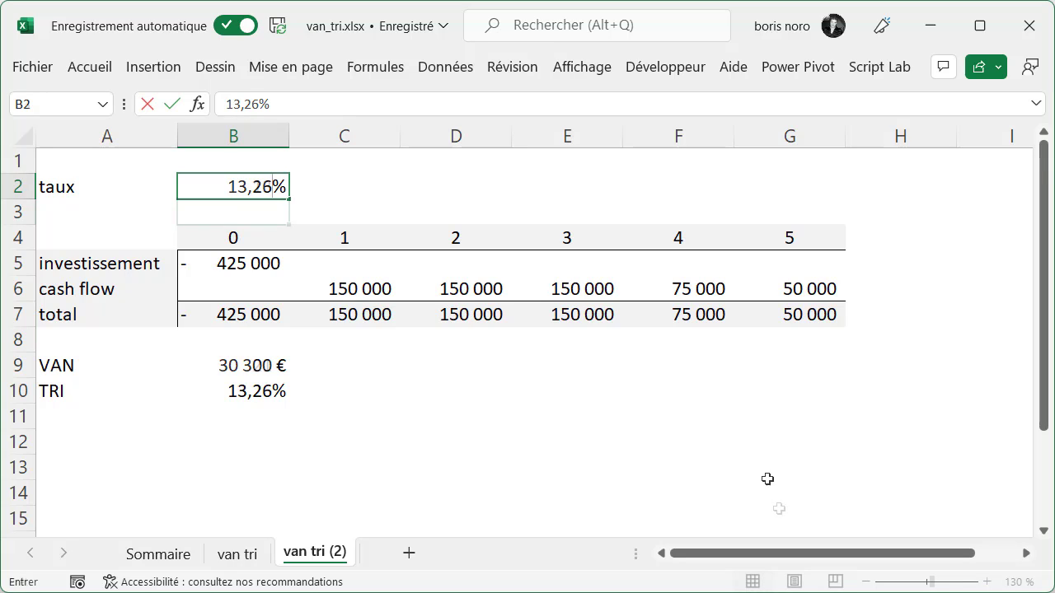
key(Return)
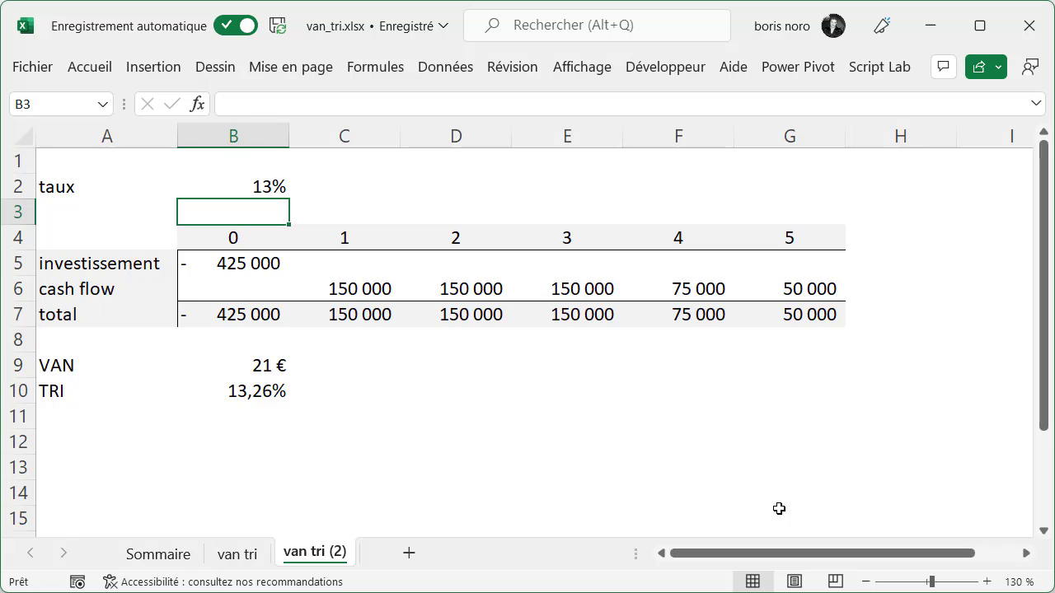
key(ctrl+z)
click(693, 480)
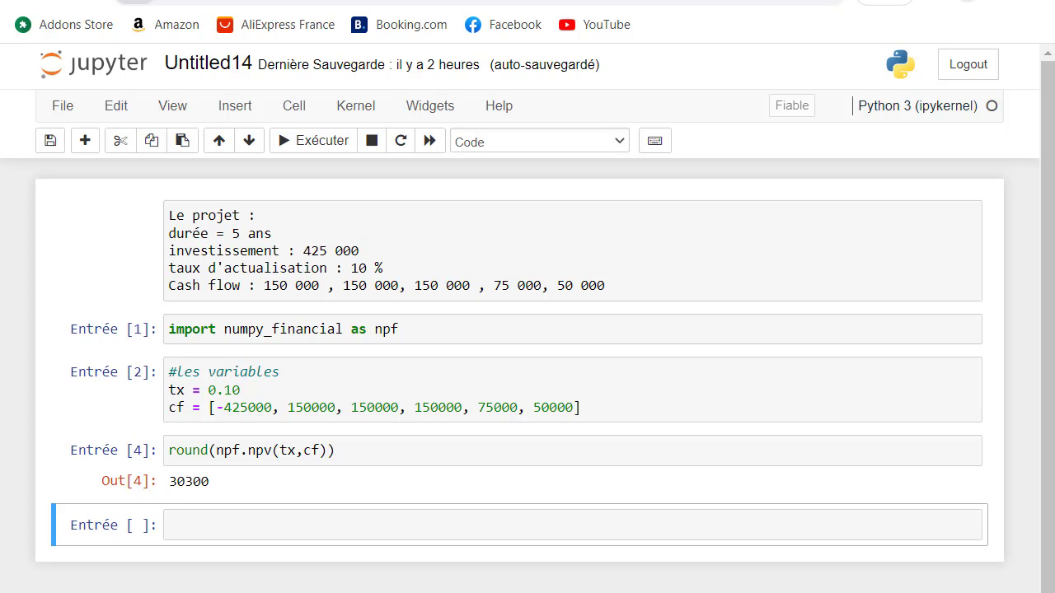
Run a cell with irr = npf.irr(cf) and round(irr,2), outputting 0.13.
key(Return)
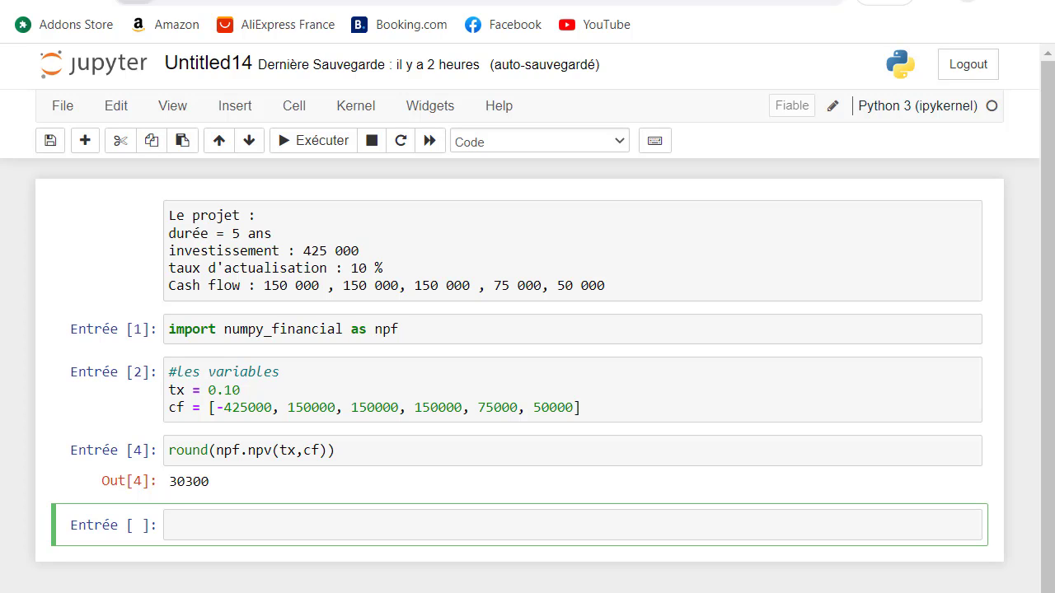
text(irr)
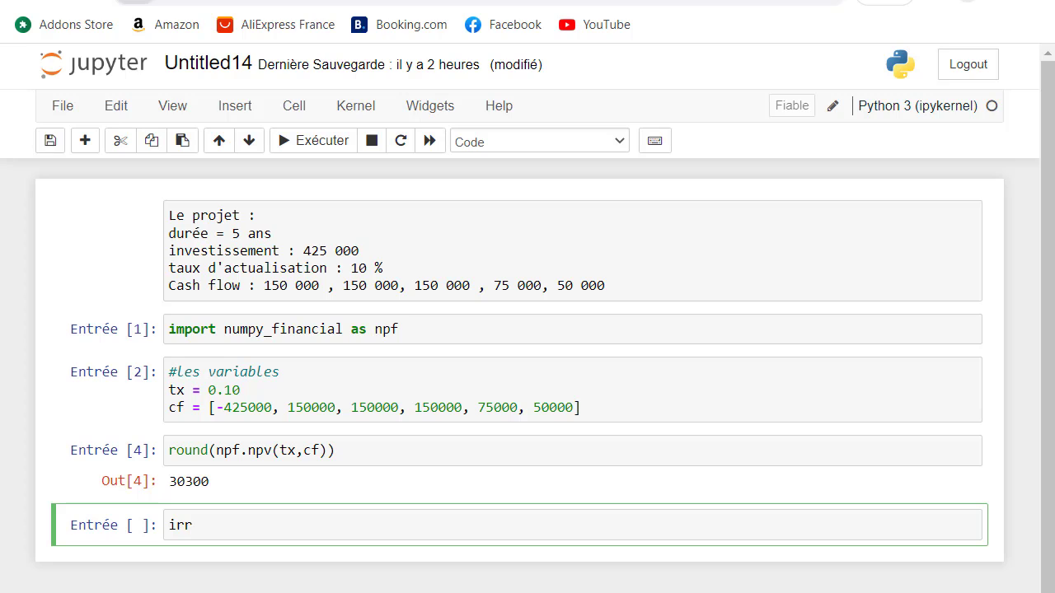
text( = )
text(n)
text(pf.)
text(i)
text(rr()
text(cf)
key(Return)
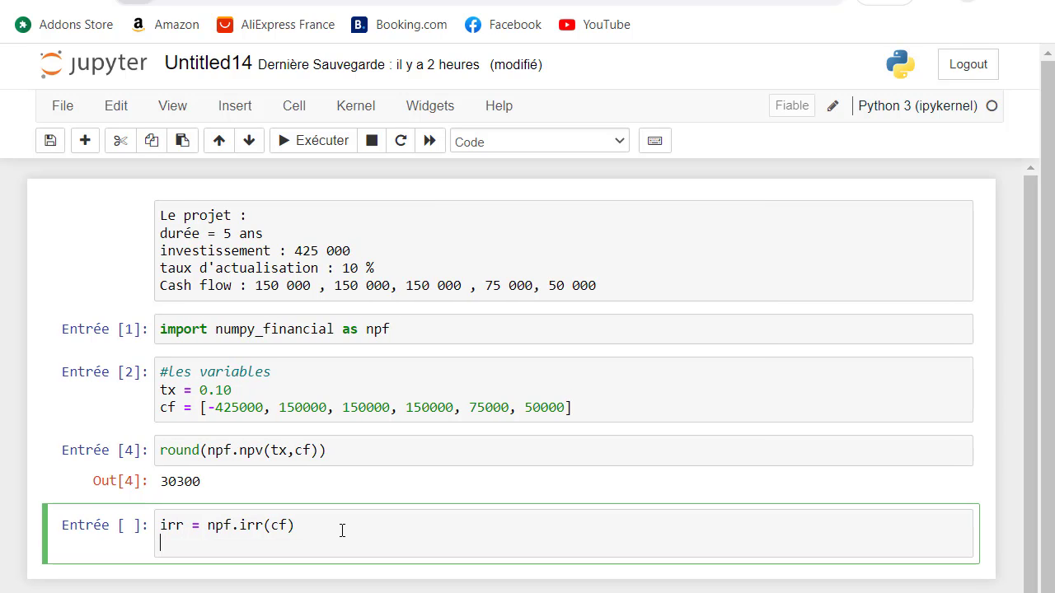
text(roun)
text(d()
text(irr)
text(,)
text(2)
click(302, 146)
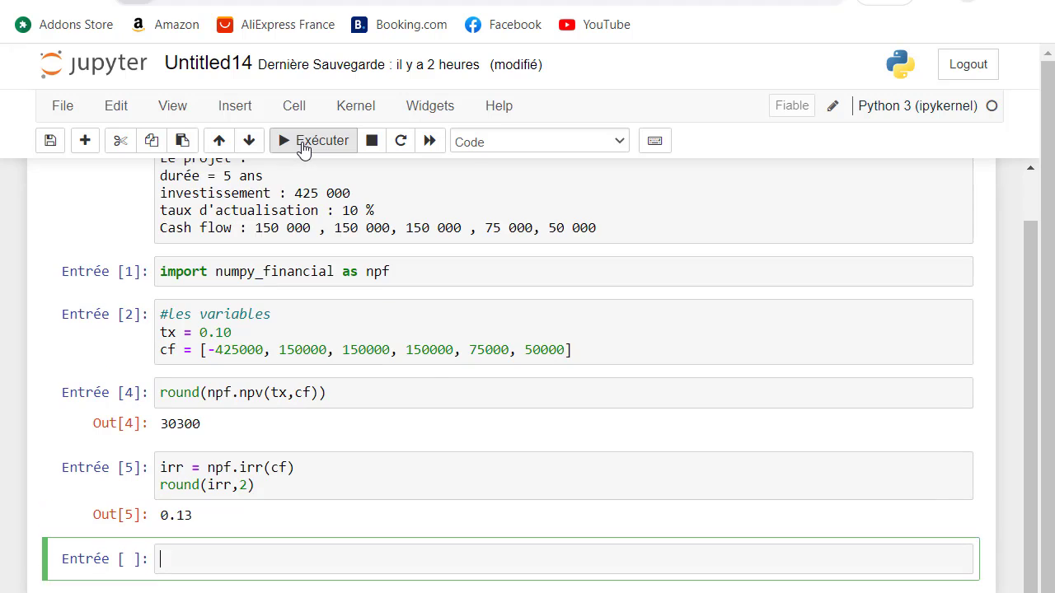
Change the IRR cell to round(irr,4) and rerun it, showing 0.1326.
key(Escape)
key(Up)
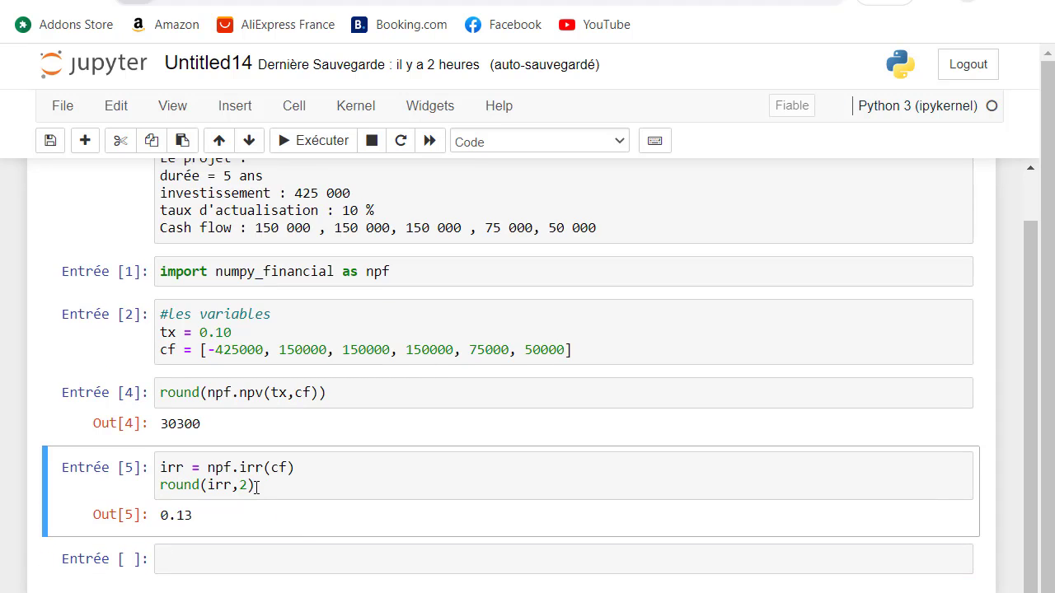
click(249, 486)
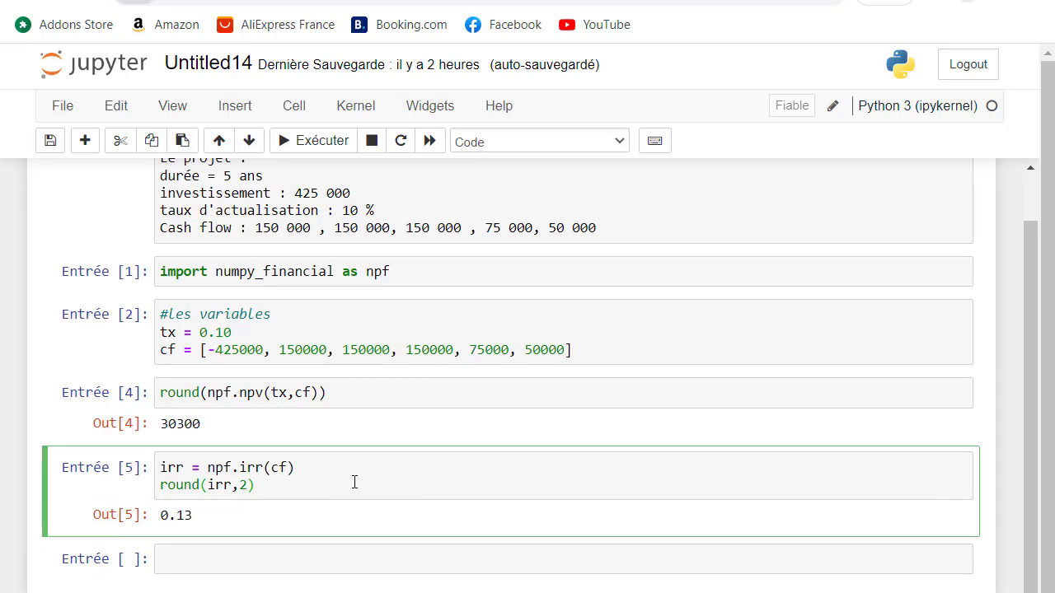
key(BackSpace)
text(4)
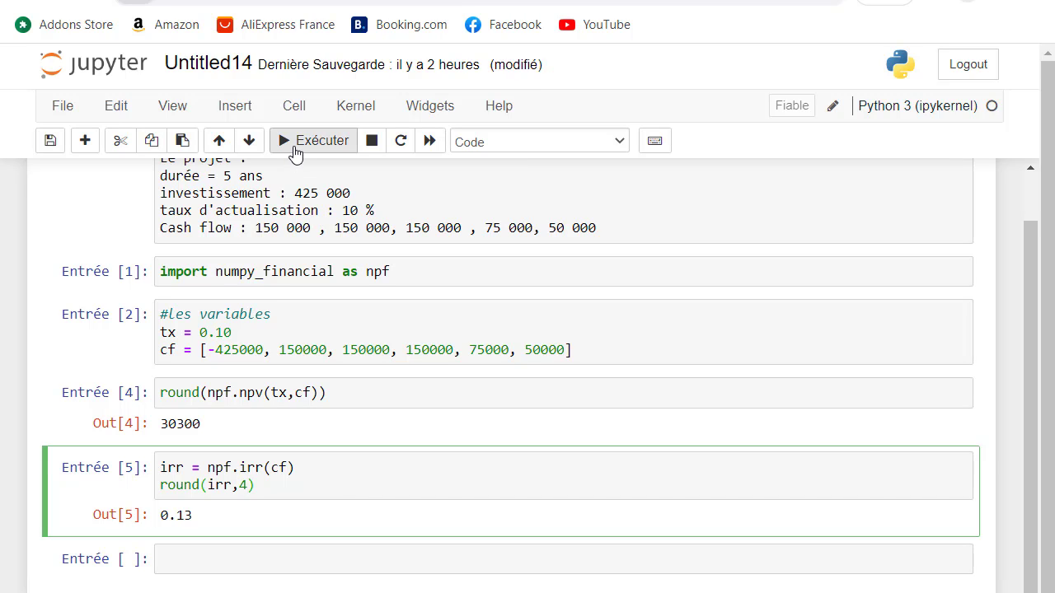
click(294, 150)
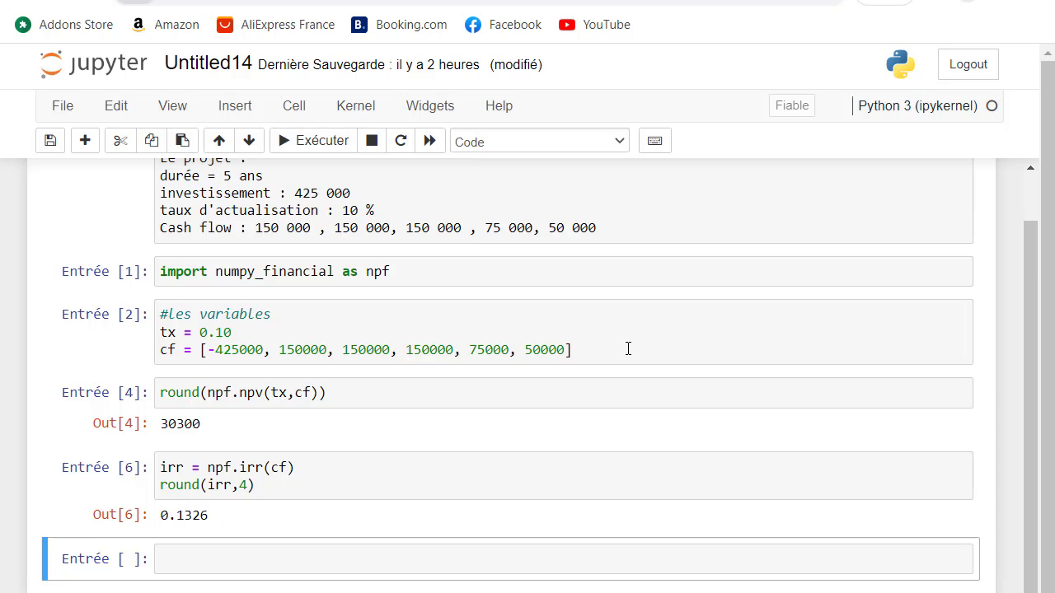